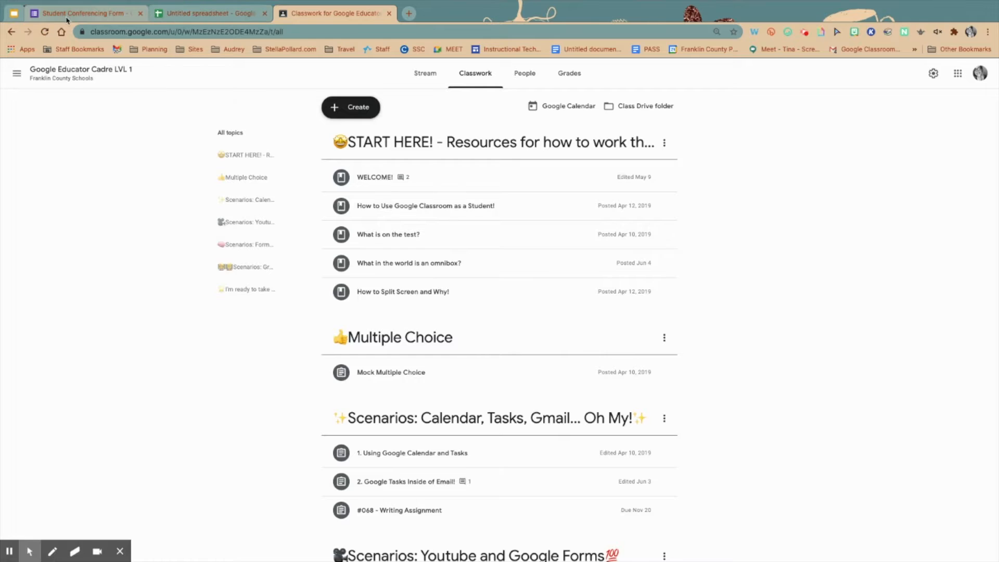
- View the answer types available for the "What is the Child's Name?" question in the Student Conferencing Form
scroll(356, 279, "up", 3)
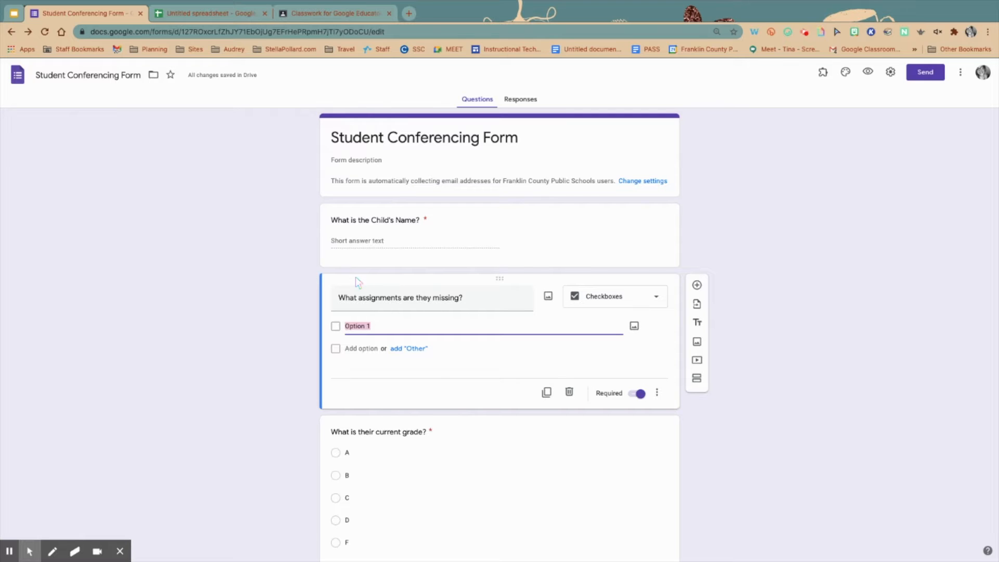
left_click(362, 246)
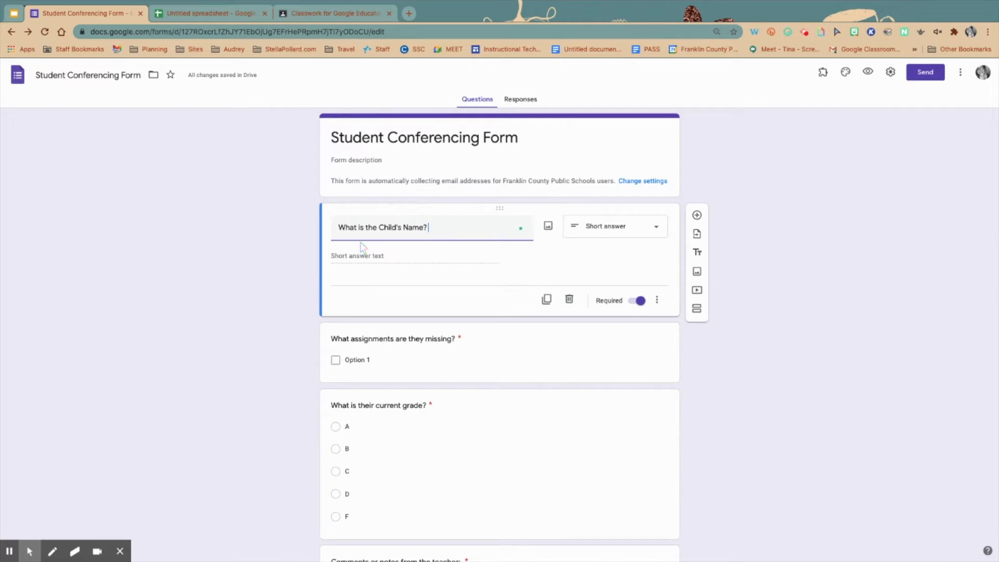
left_click(601, 233)
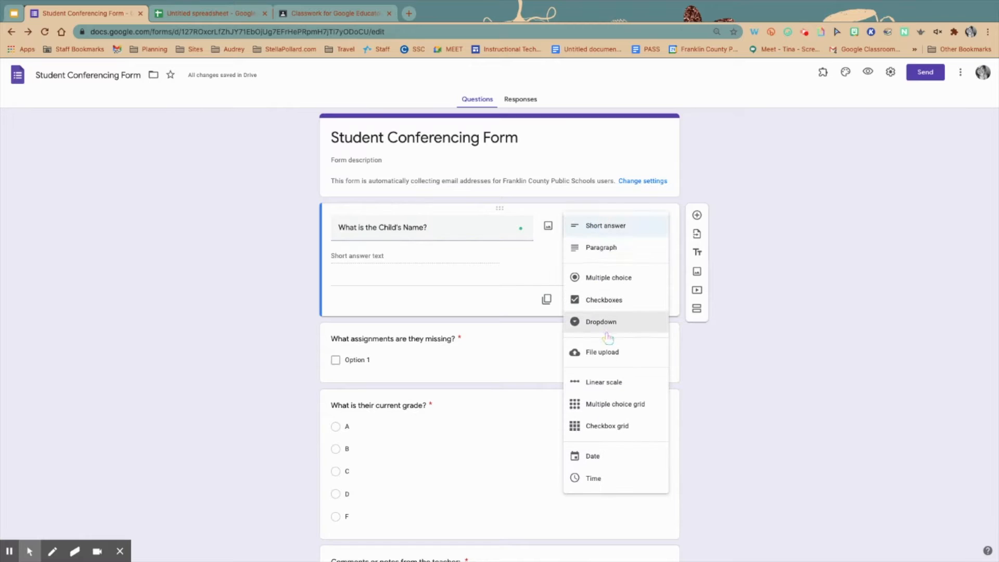
left_click(383, 256)
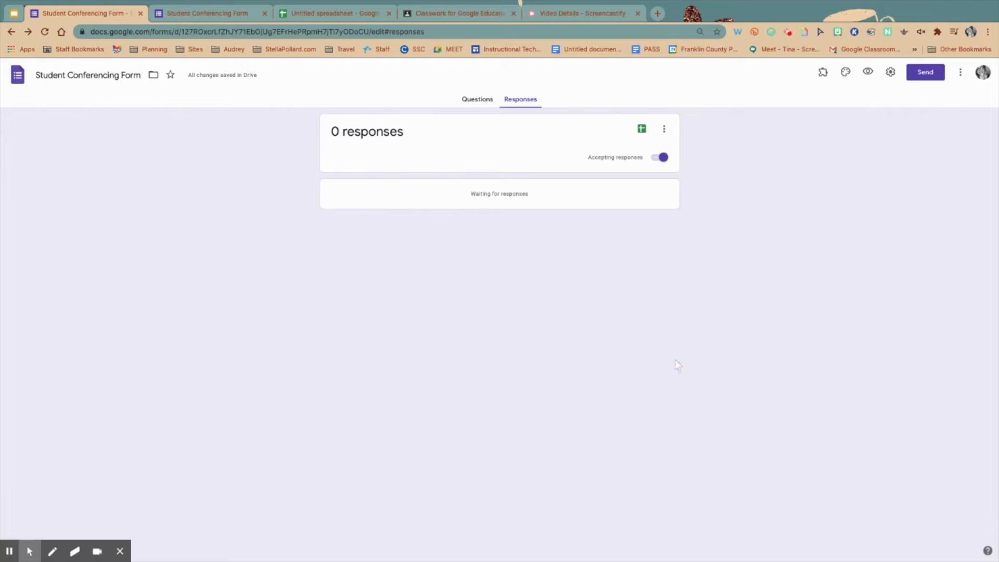
- Add a question titled "Guardian Email Address:" directly after the child's name question
left_click(486, 103)
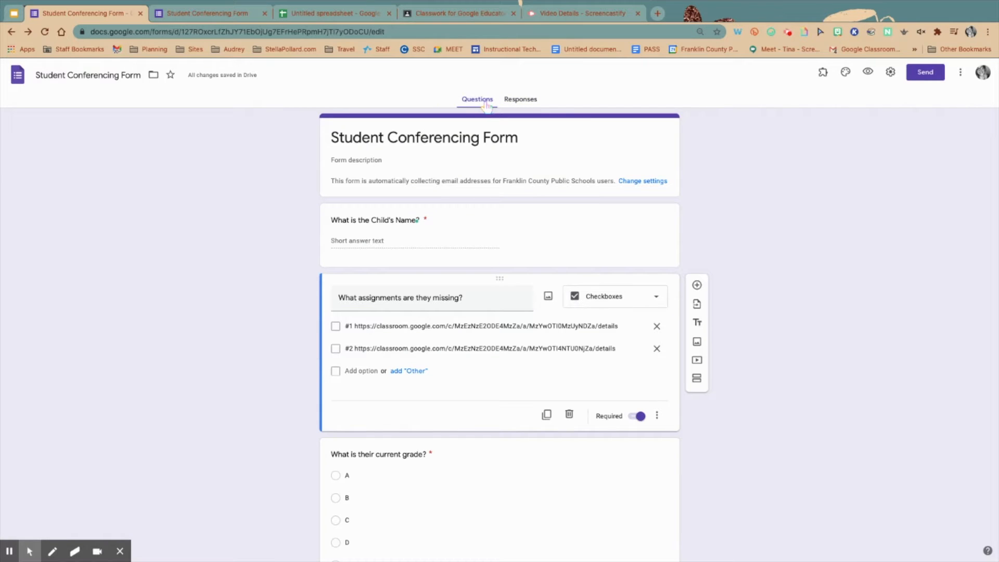
left_click(444, 238)
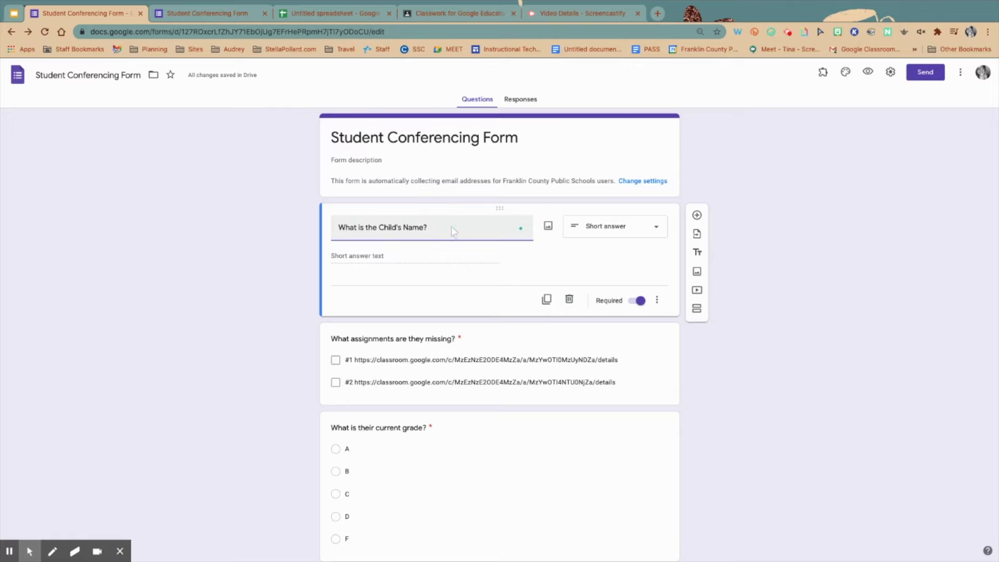
left_click(698, 214)
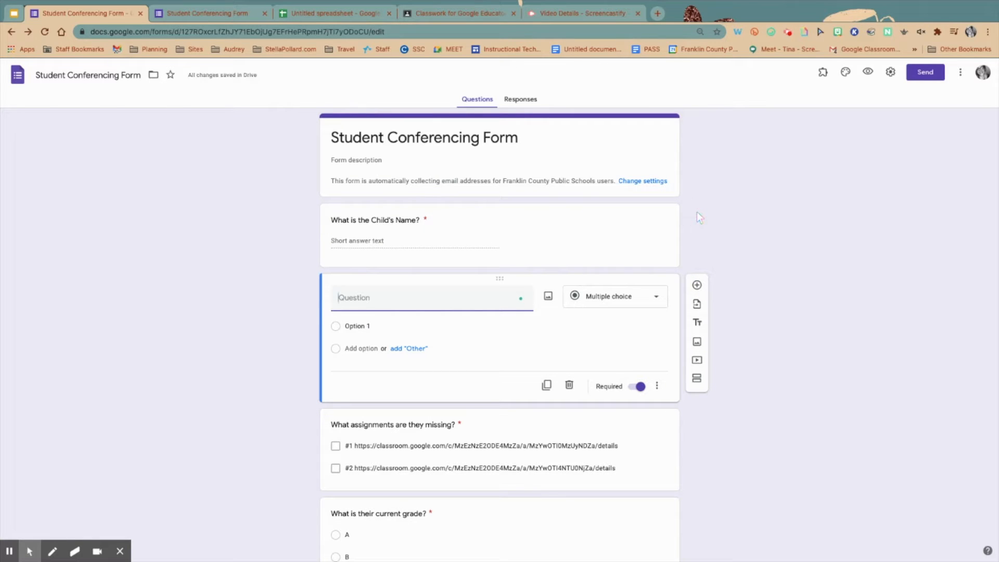
type("G")
key("BackSpace")
type("Guardian Email Address:")
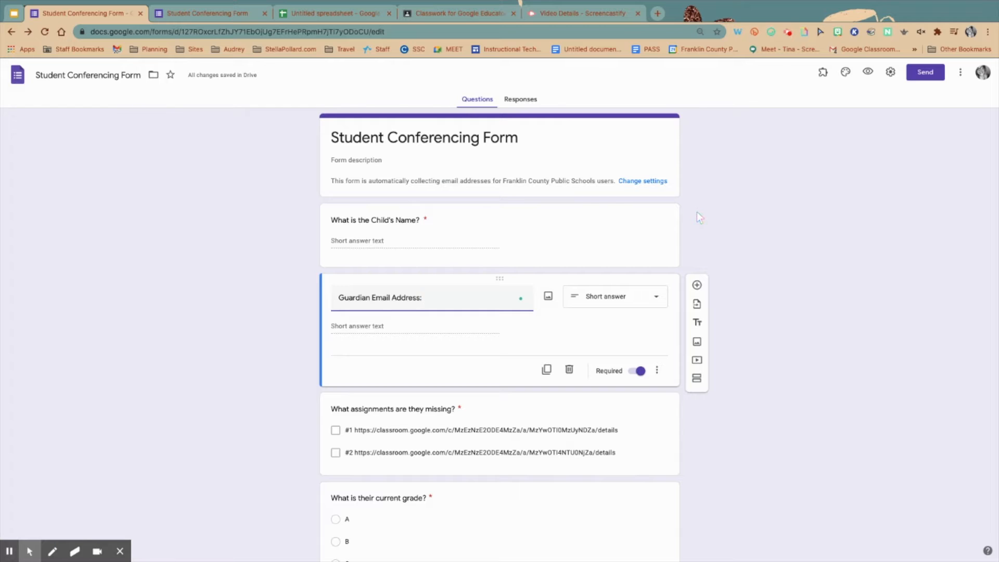
- Add a question titled "Student Email Address:" directly after the guardian email question
left_click(697, 284)
type("S")
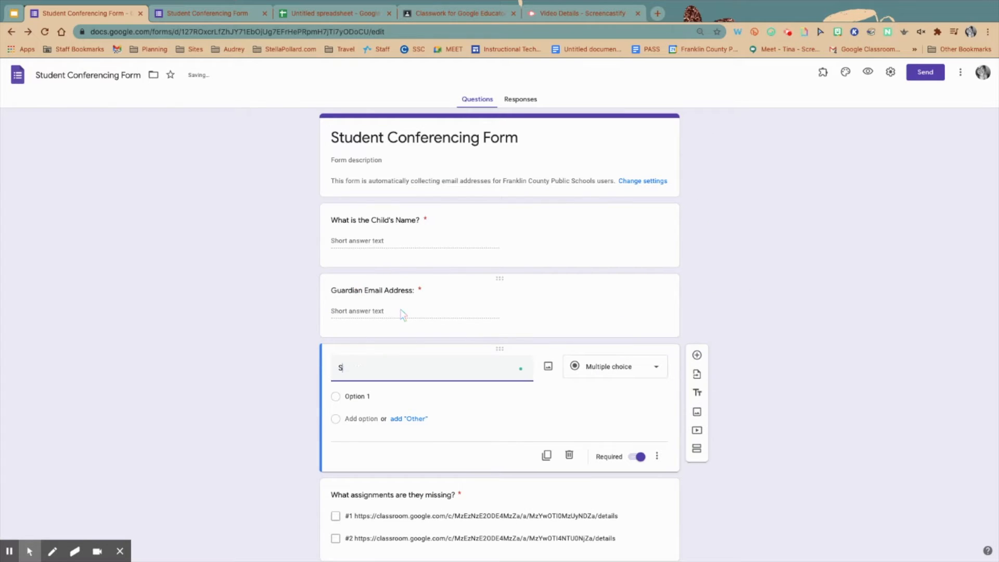
type("tudent Email Adres")
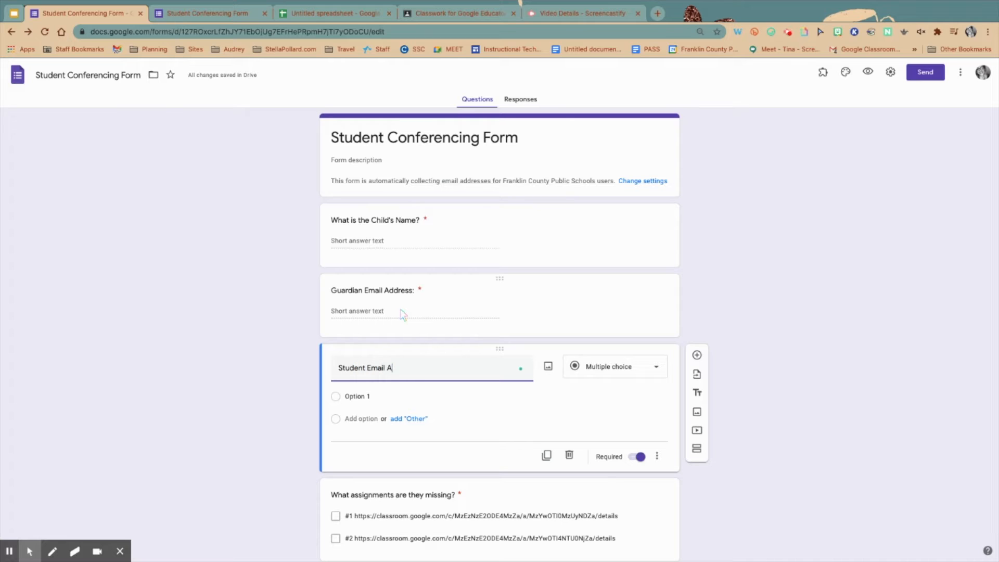
type("s")
key("BackSpace")
key("BackSpace")
key("BackSpace")
type("dress:")
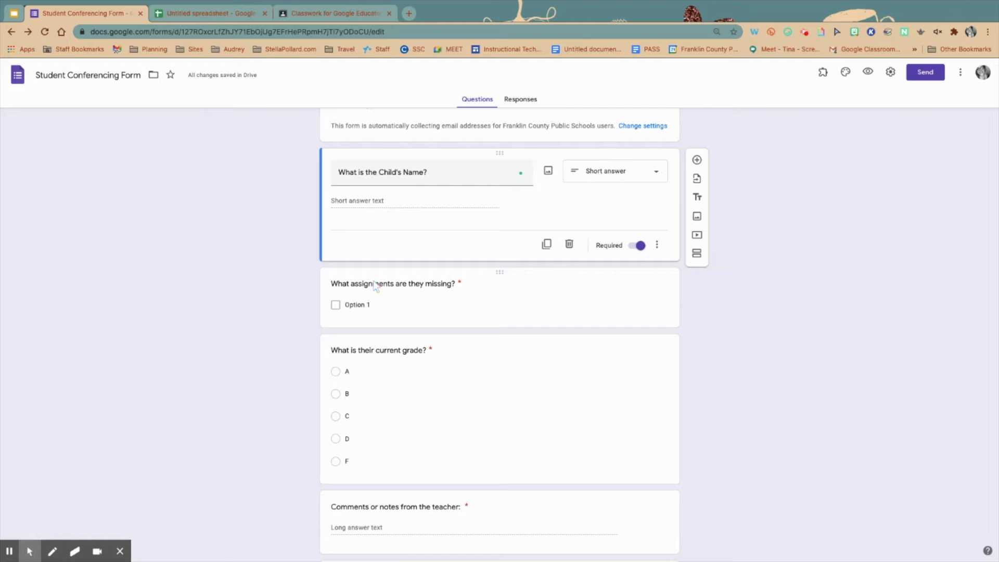
- Switch to the Google Classroom classwork list and examine the details of the "1. Using Google Calendar and Tasks" assignment
left_click(372, 306)
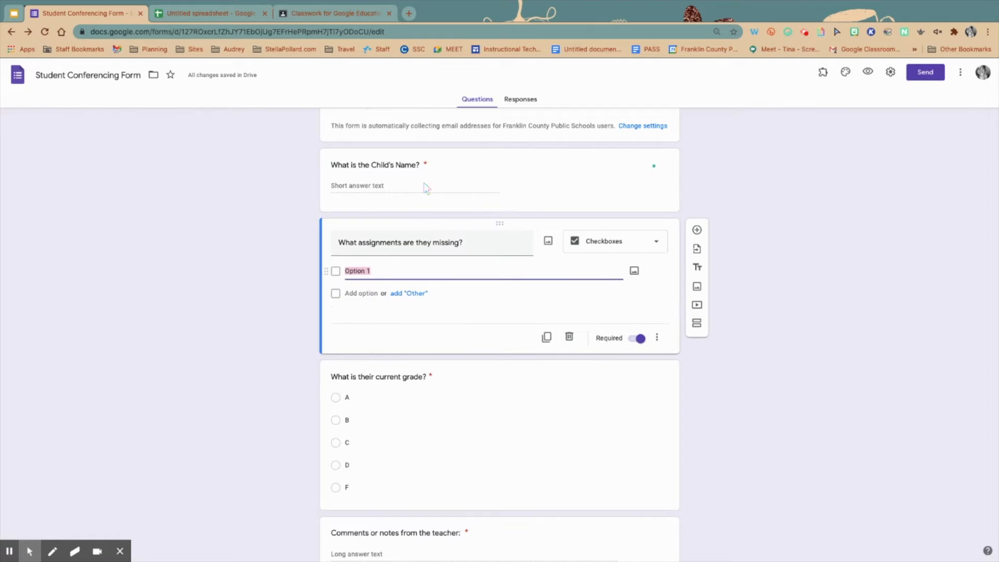
left_click(327, 11)
scroll(408, 203, "down", 3)
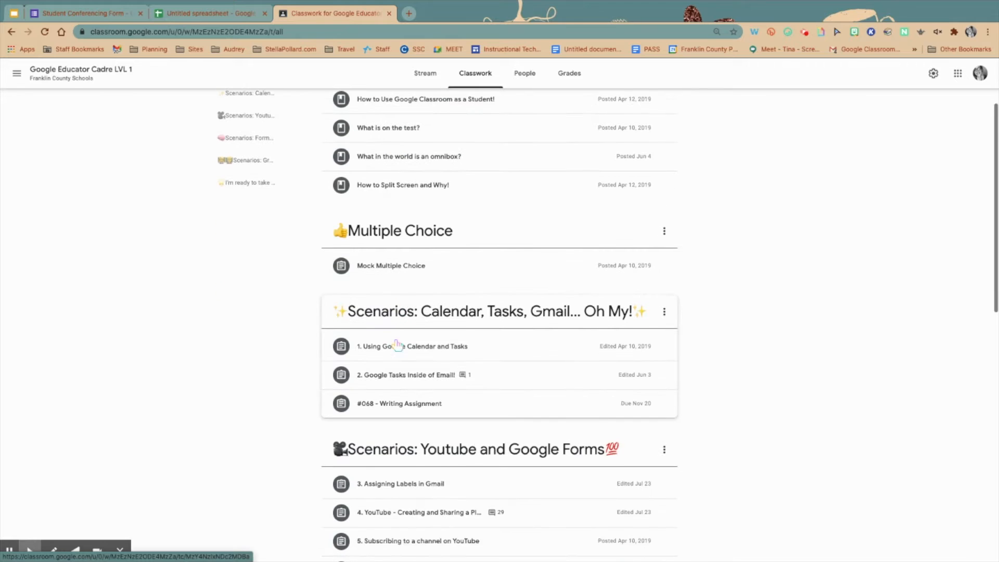
left_click(405, 333)
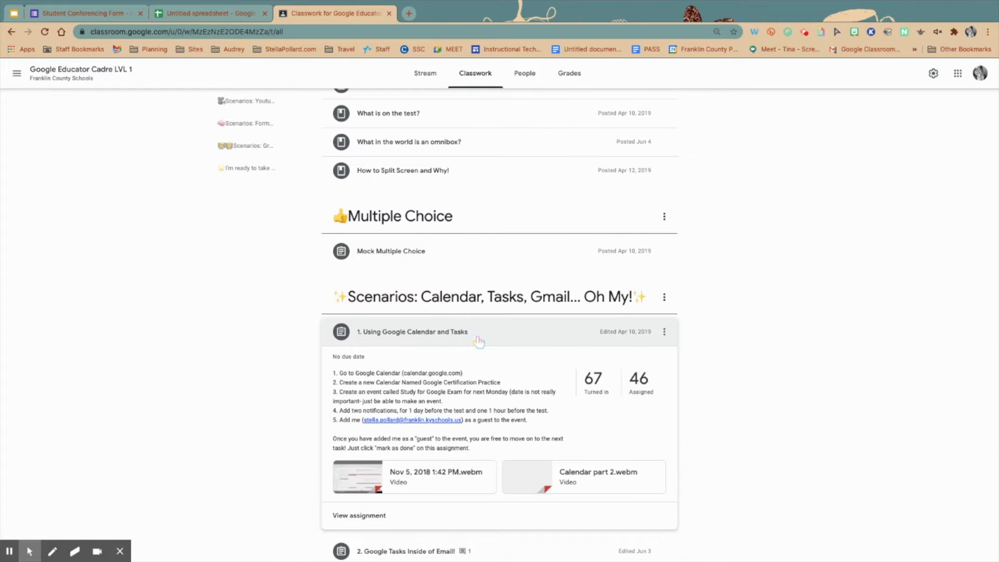
left_click_drag(387, 341, 390, 342)
left_click(390, 343)
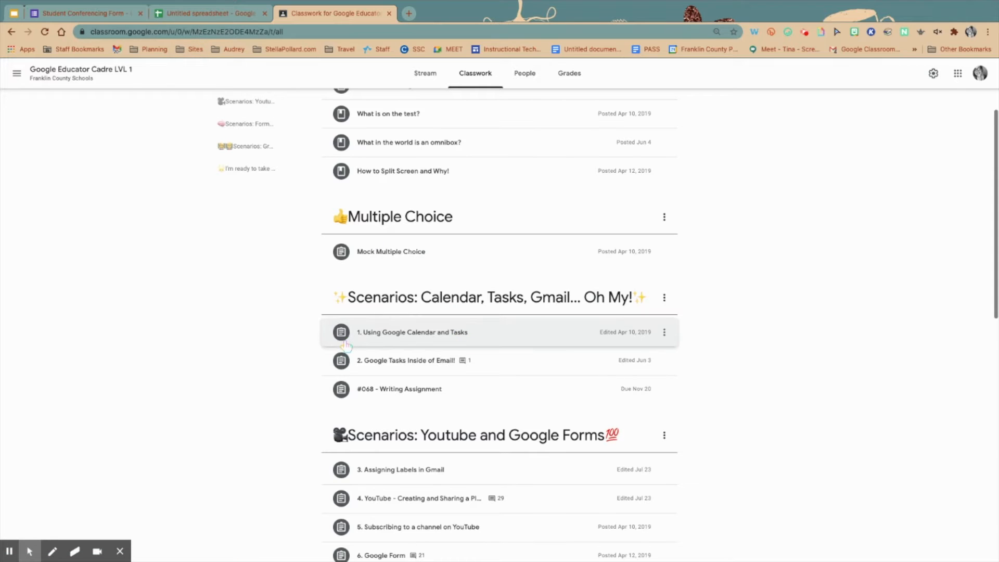
- Set the form's first missing-assignments option to "#1" followed by the Classroom link of "1. Using Google Calendar and Tasks"
left_click(83, 13)
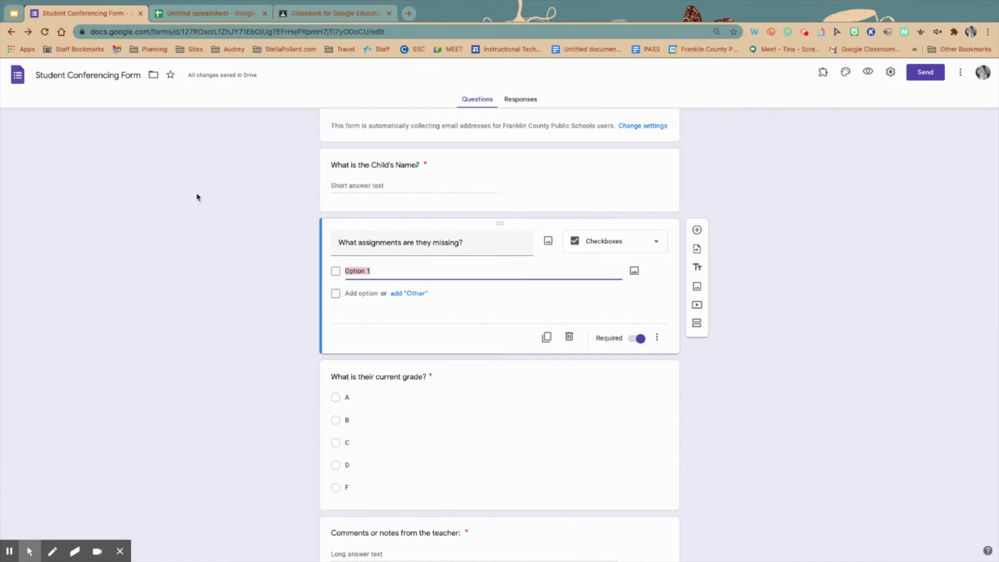
type("#1")
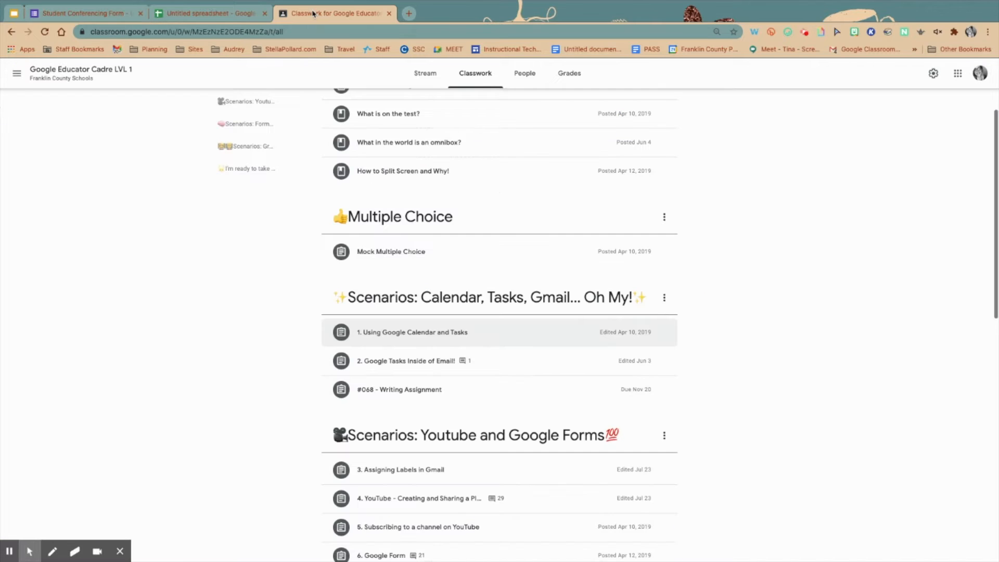
left_click(315, 13)
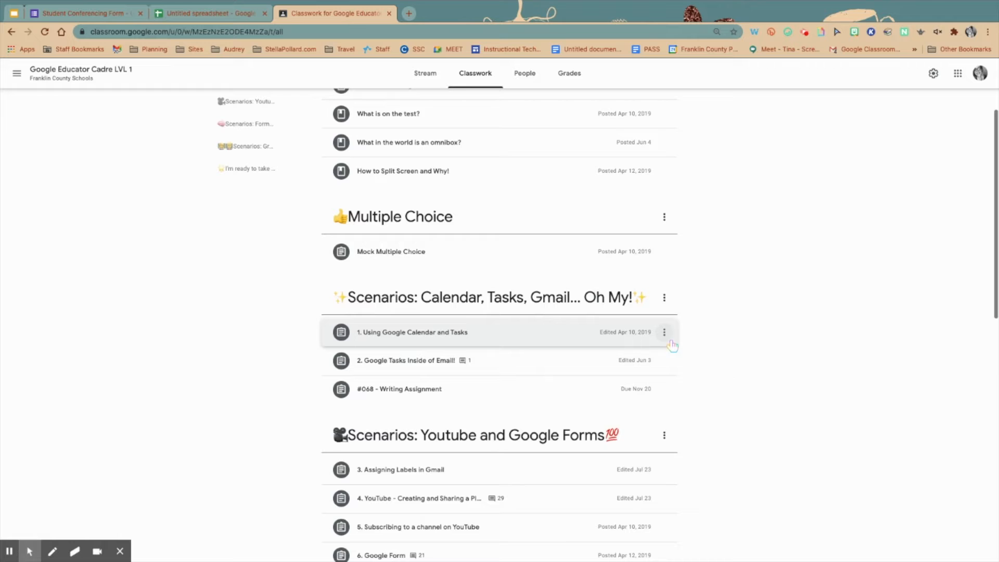
left_click(664, 332)
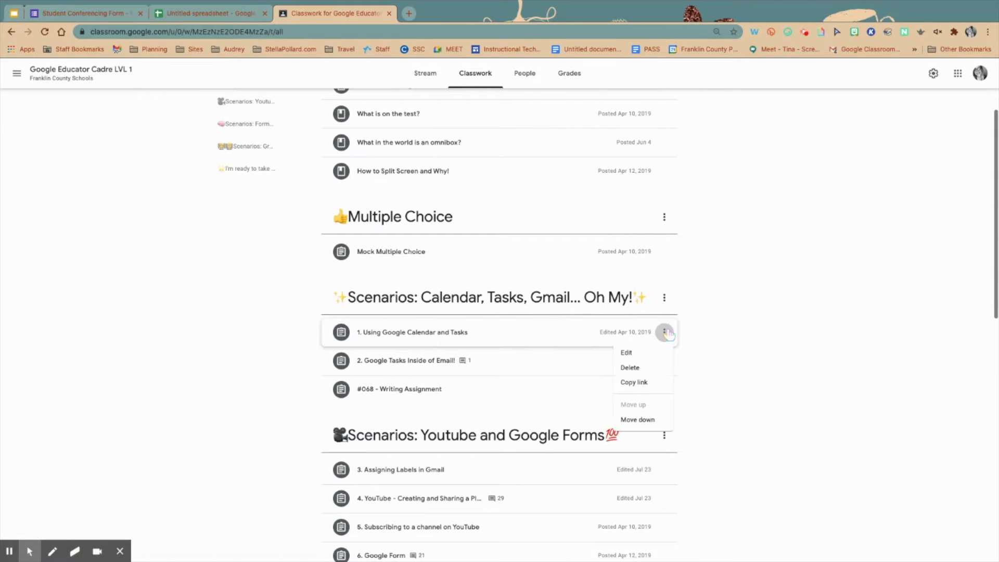
left_click(638, 382)
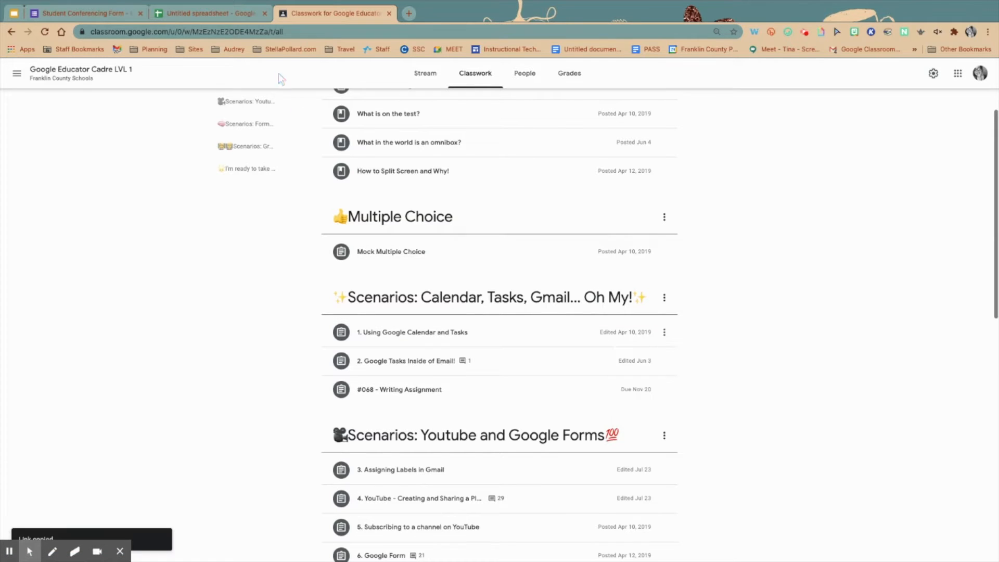
left_click(183, 20)
left_click(98, 22)
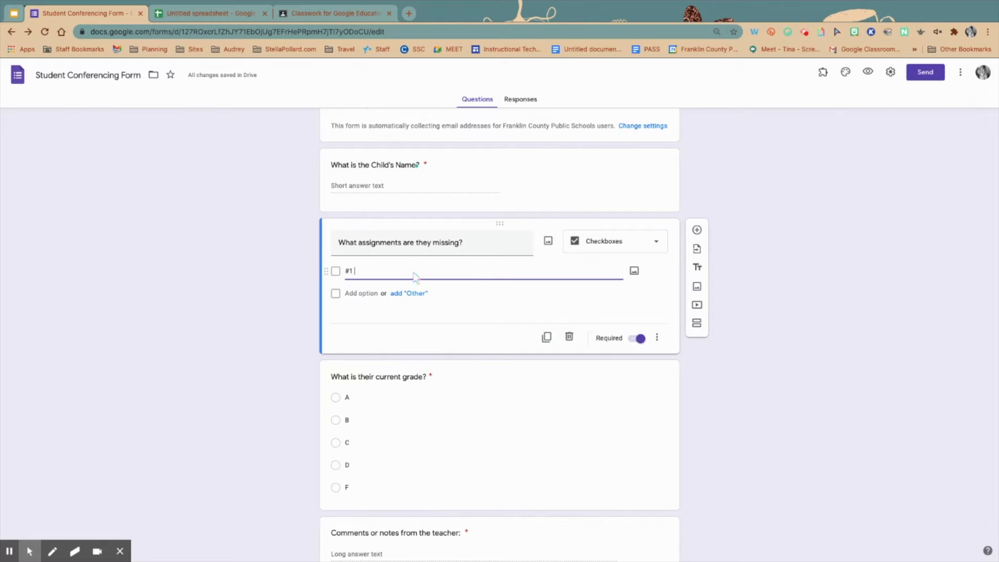
key("ctrl+v")
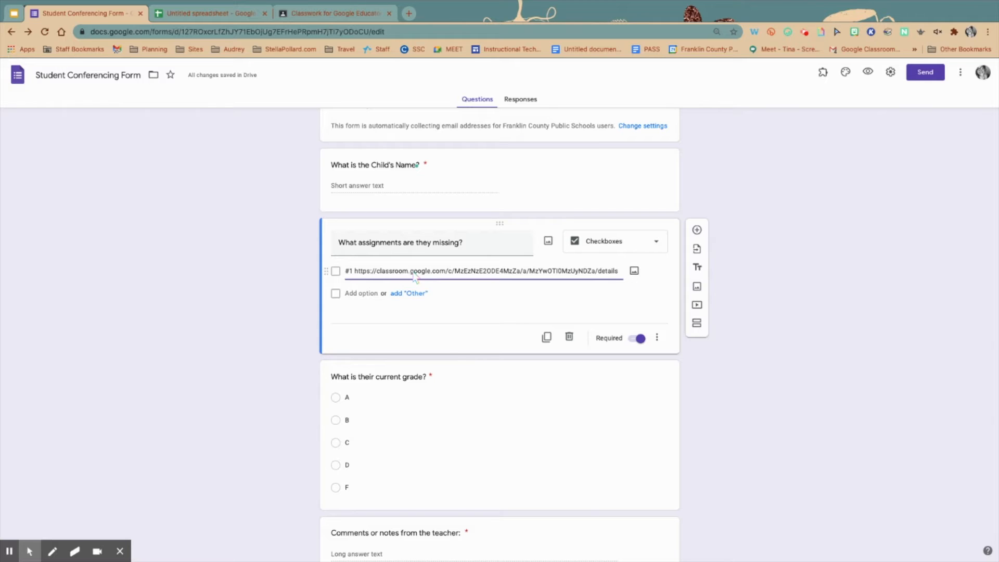
- Add a second missing-assignments option reading "#2" followed by the Classroom link of "2. Google Tasks Inside of Email!"
key("Return")
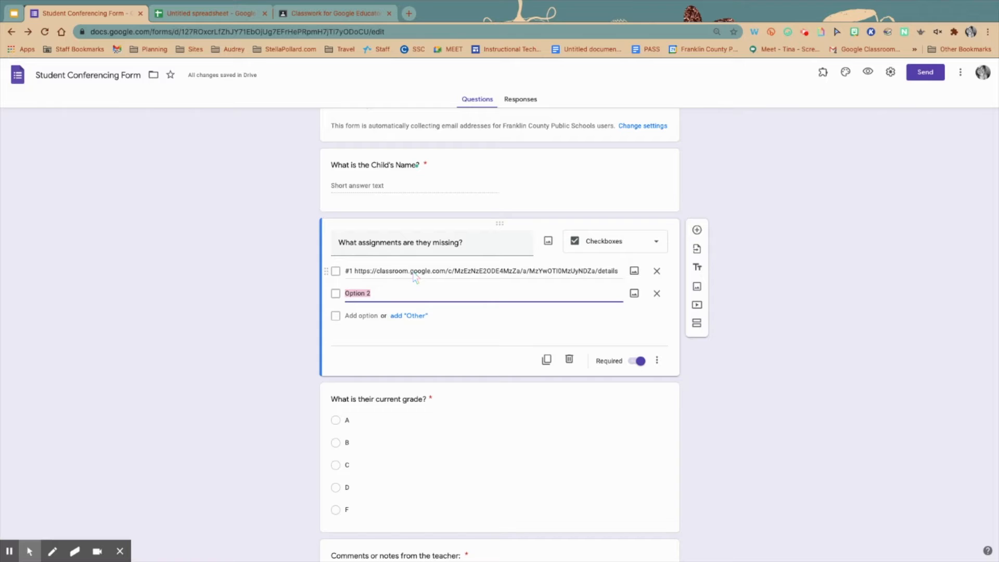
type("#2")
left_click(336, 15)
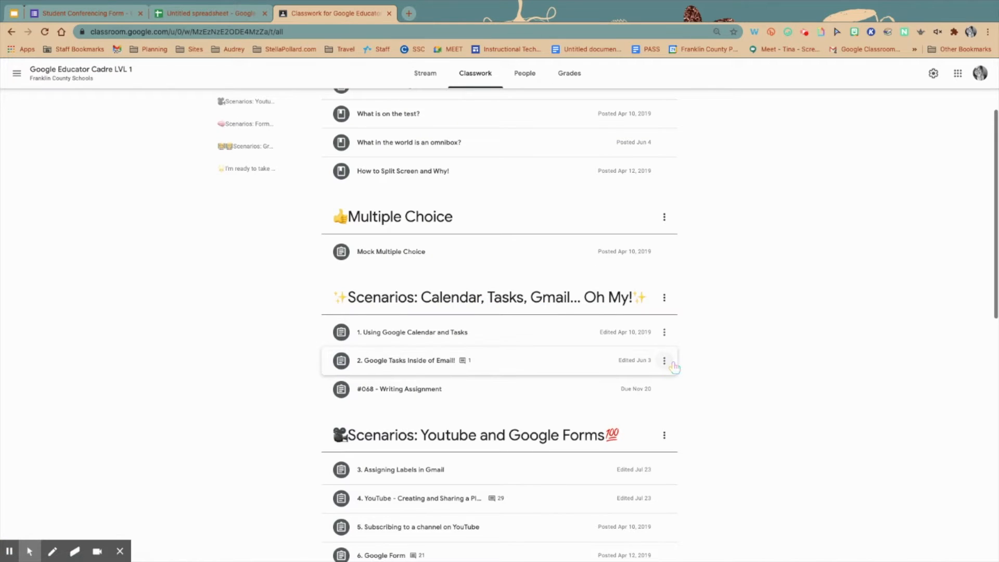
left_click(666, 363)
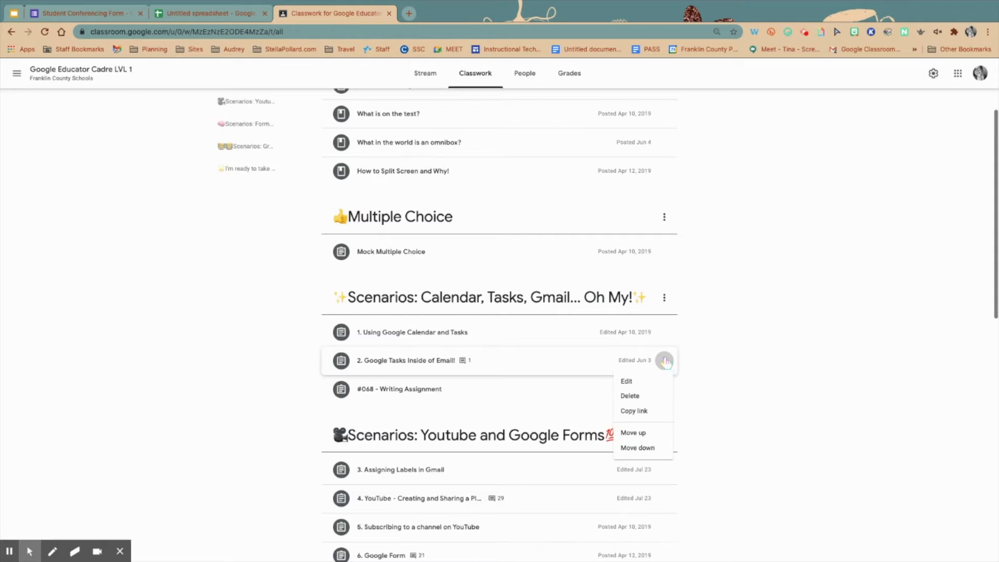
left_click(644, 412)
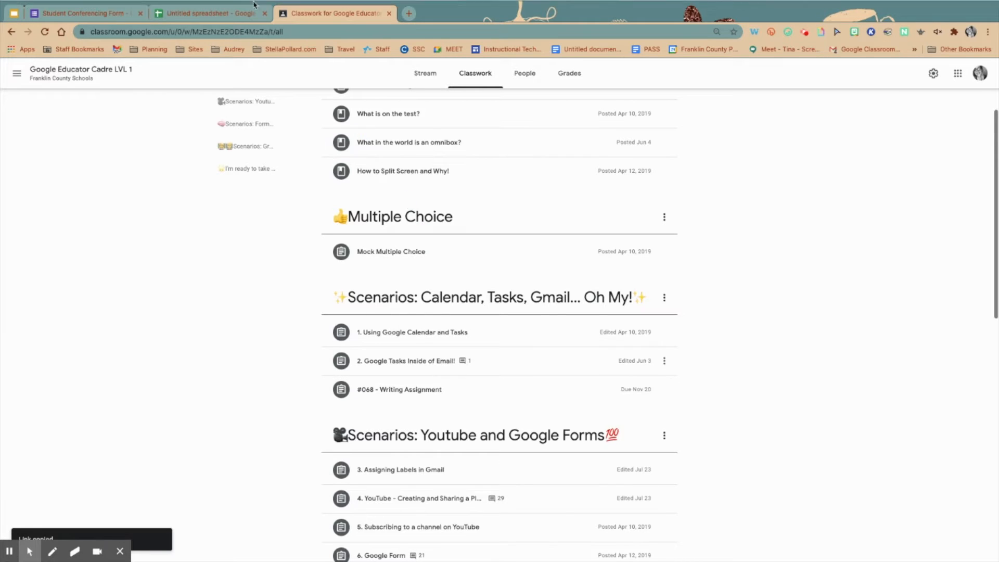
left_click(206, 15)
left_click(94, 13)
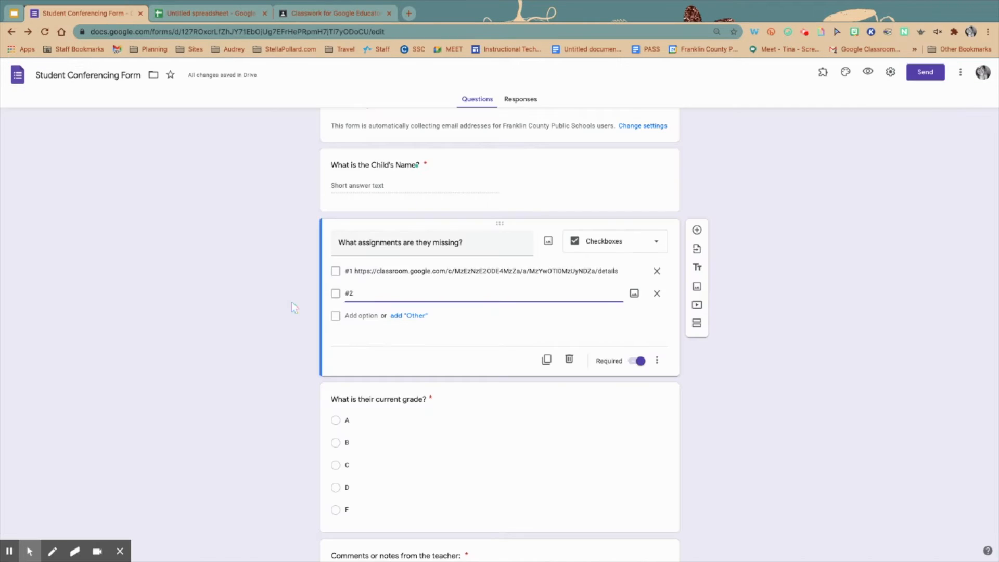
key("ctrl+v")
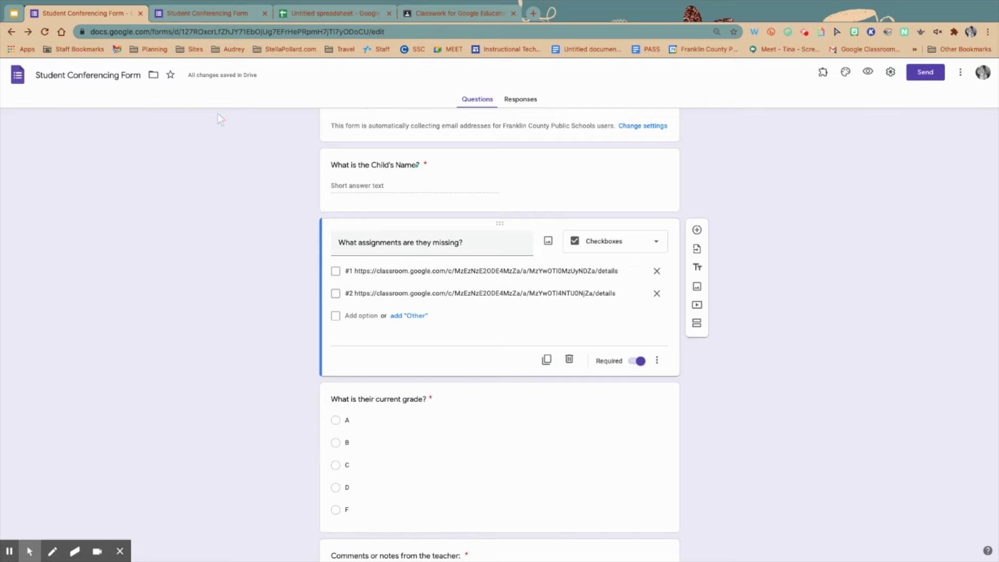
- Check the assignment links in the form's preview, and review the grade and comments questions in the editor
left_click(201, 19)
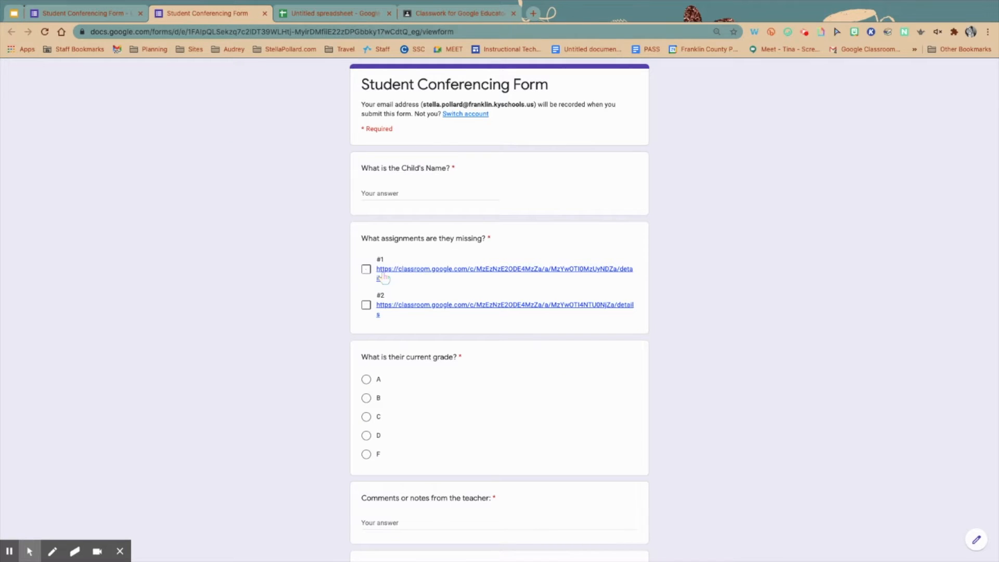
left_click(133, 13)
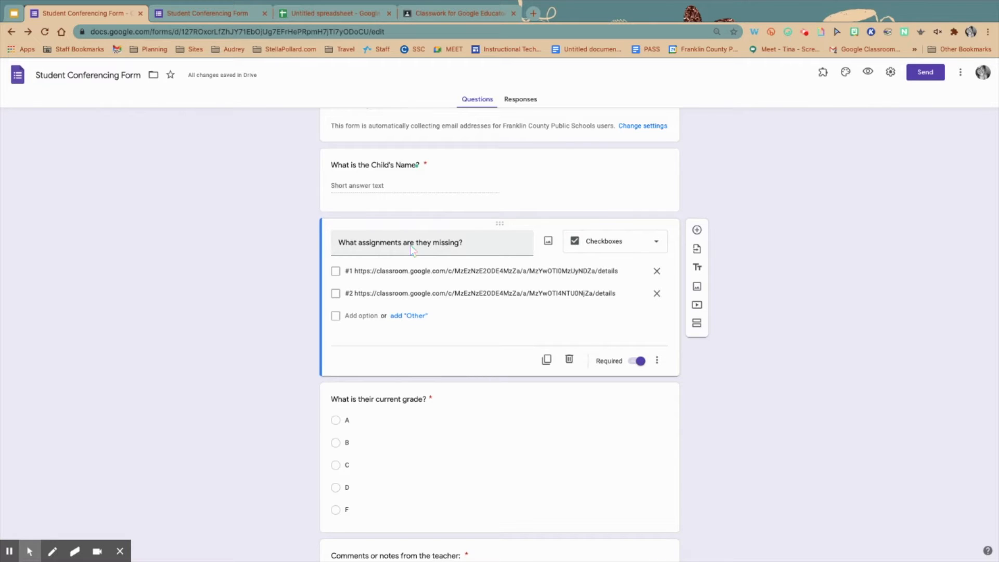
scroll(436, 367, "down", 3)
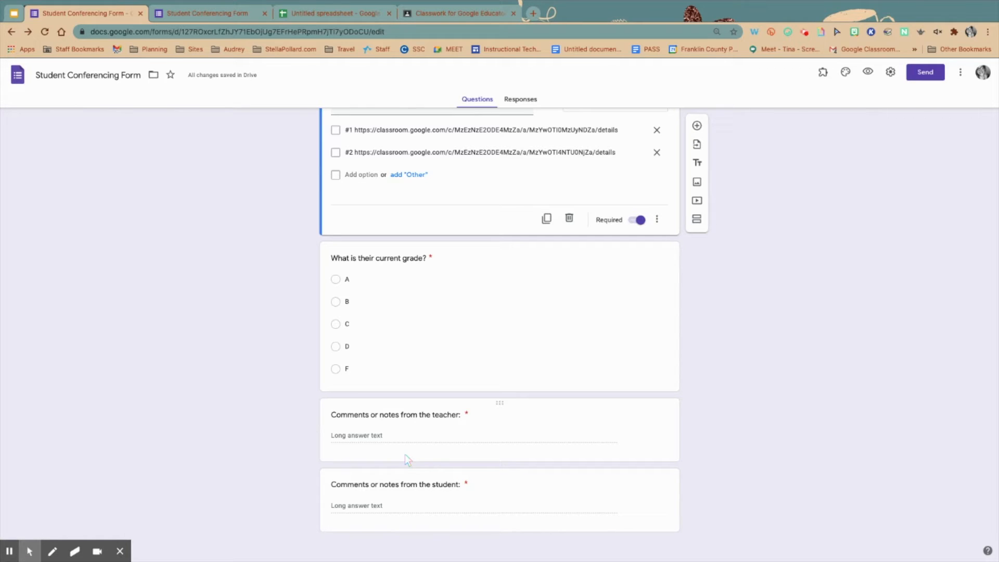
- Create a new spreadsheet as the destination for the form's responses
left_click(520, 100)
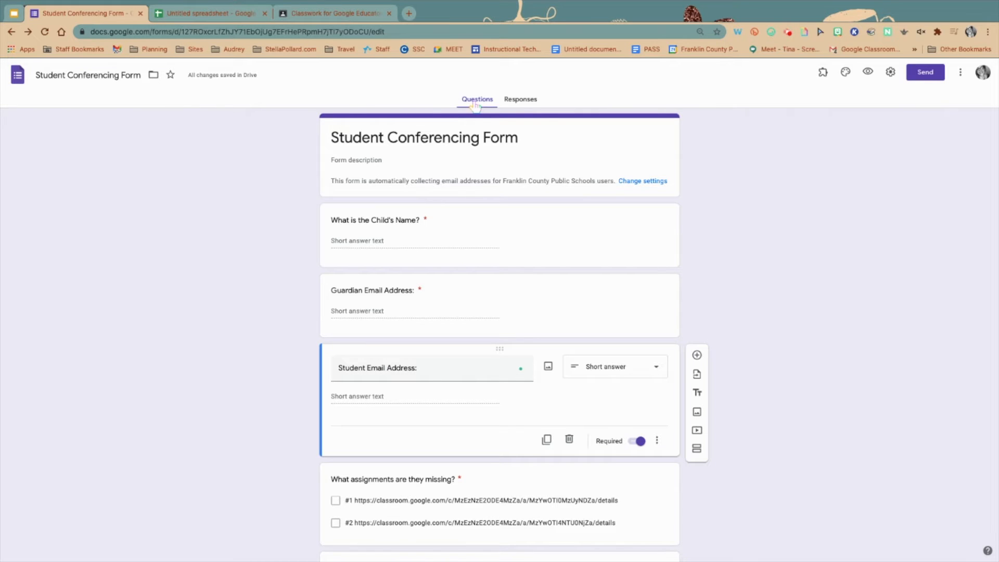
left_click(516, 102)
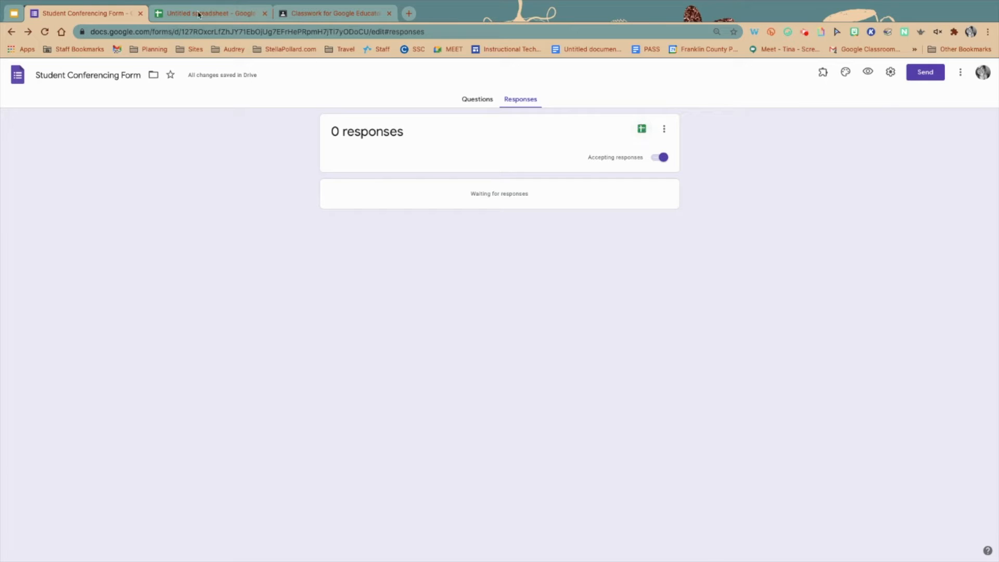
left_click(639, 132)
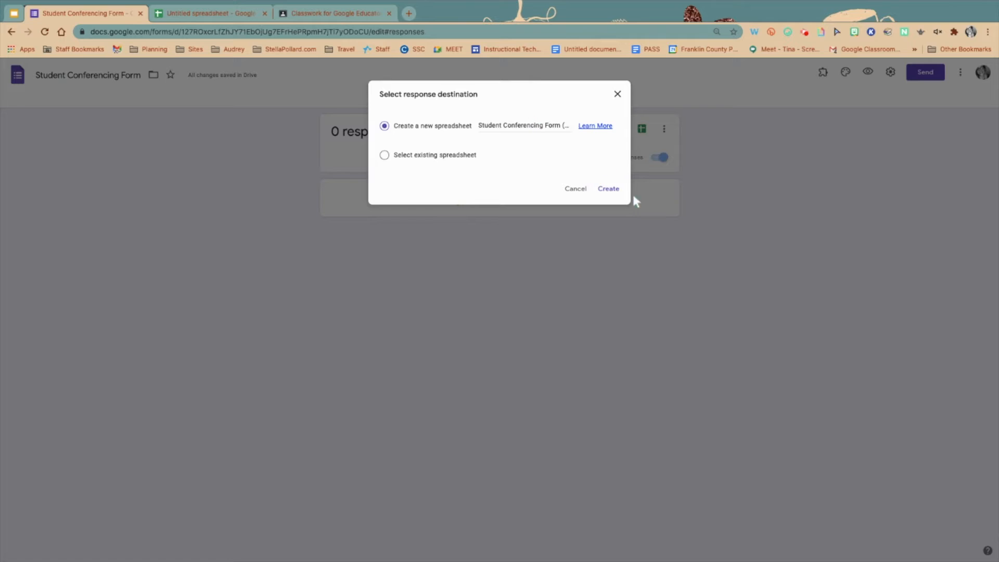
left_click(605, 189)
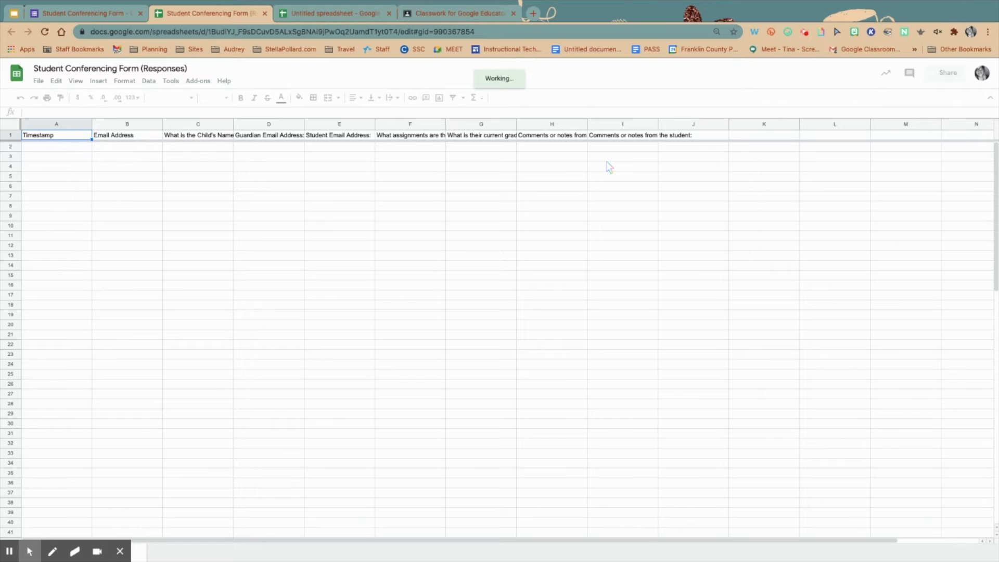
- Search the Sheets add-on marketplace for "autocrat" and open the Autocrat listing
left_click(481, 295)
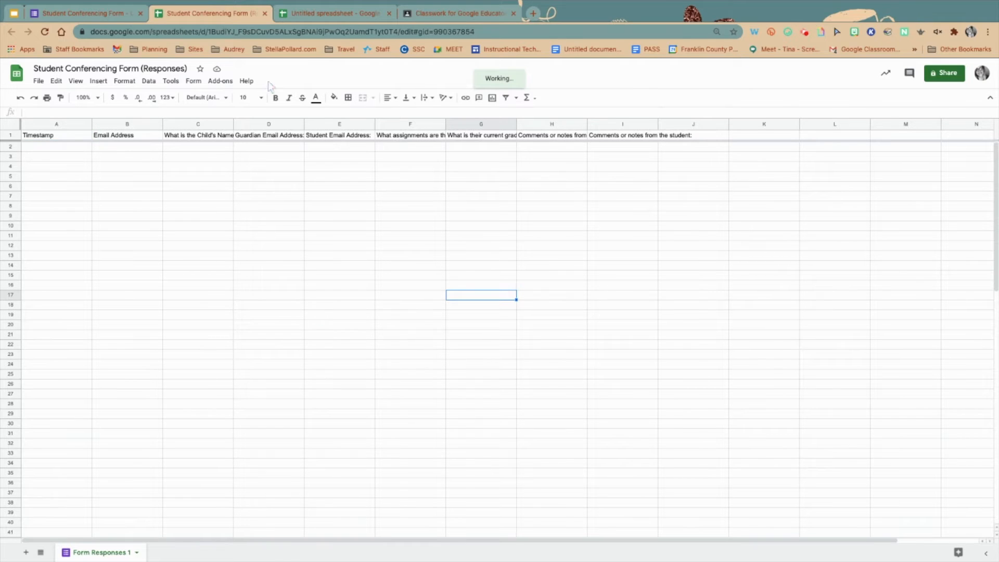
left_click(221, 82)
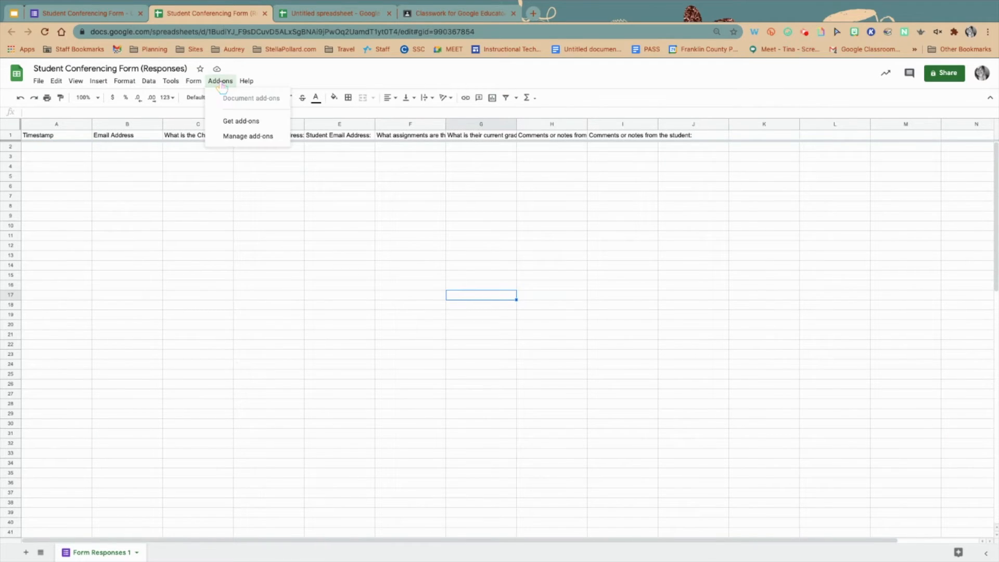
left_click(243, 121)
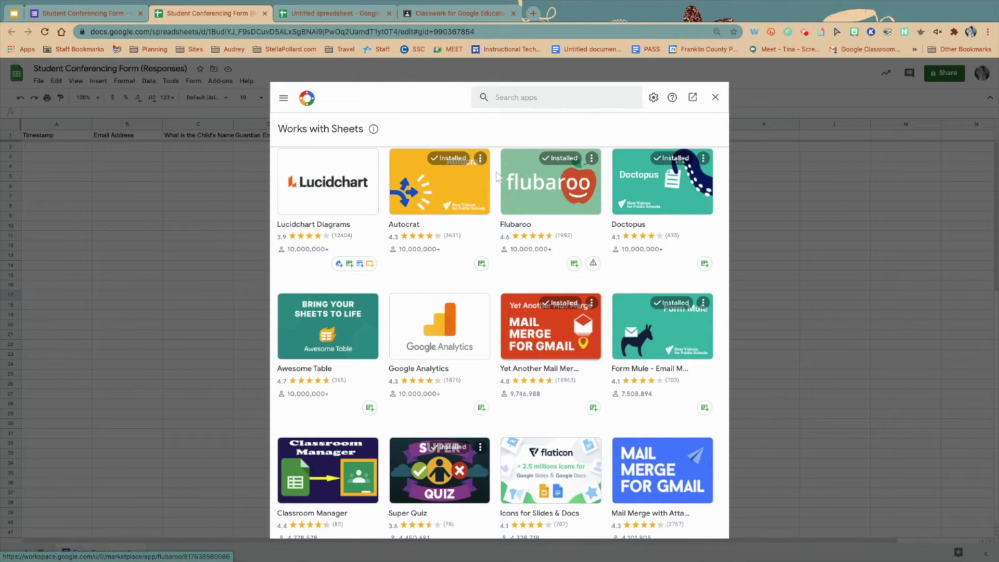
left_click(520, 94)
type("autocrat")
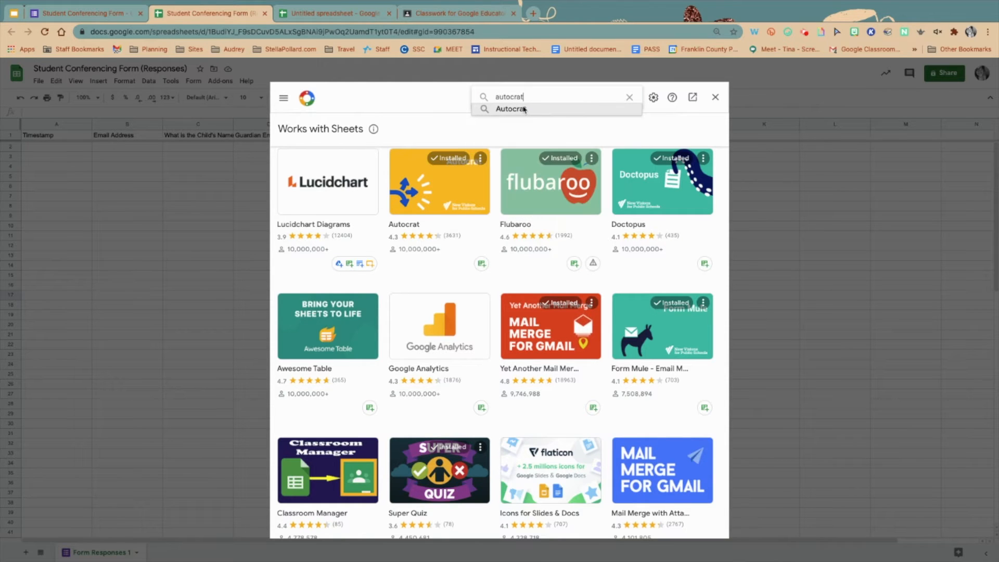
left_click(524, 108)
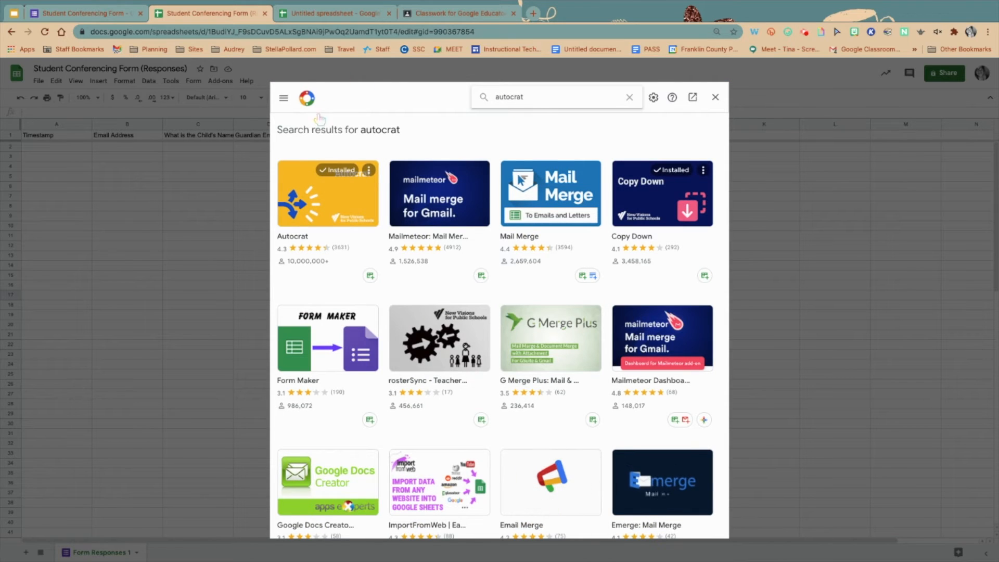
left_click(314, 203)
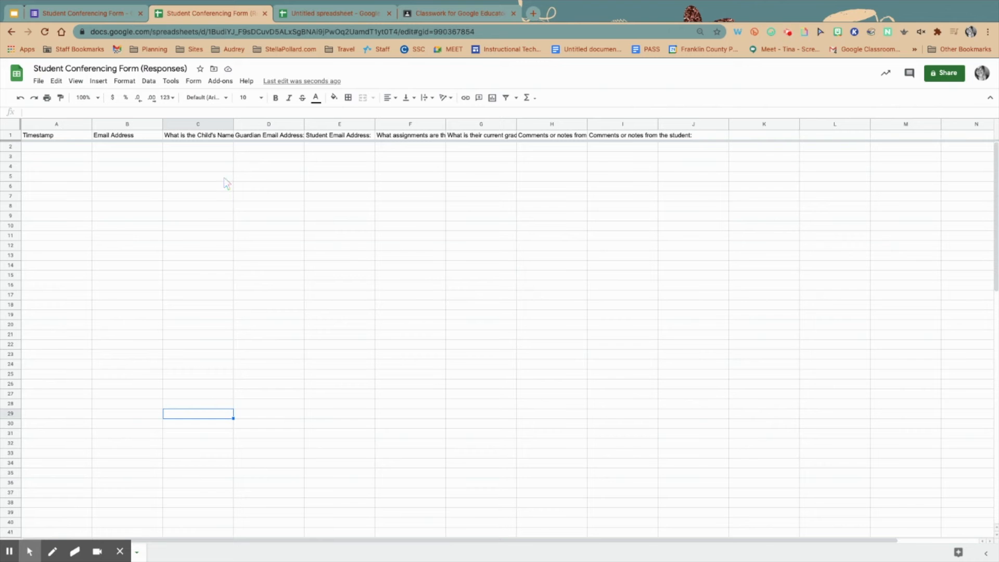
- Launch the Autocrat add-on in the Student Conferencing Form (Responses) spreadsheet
left_click(221, 81)
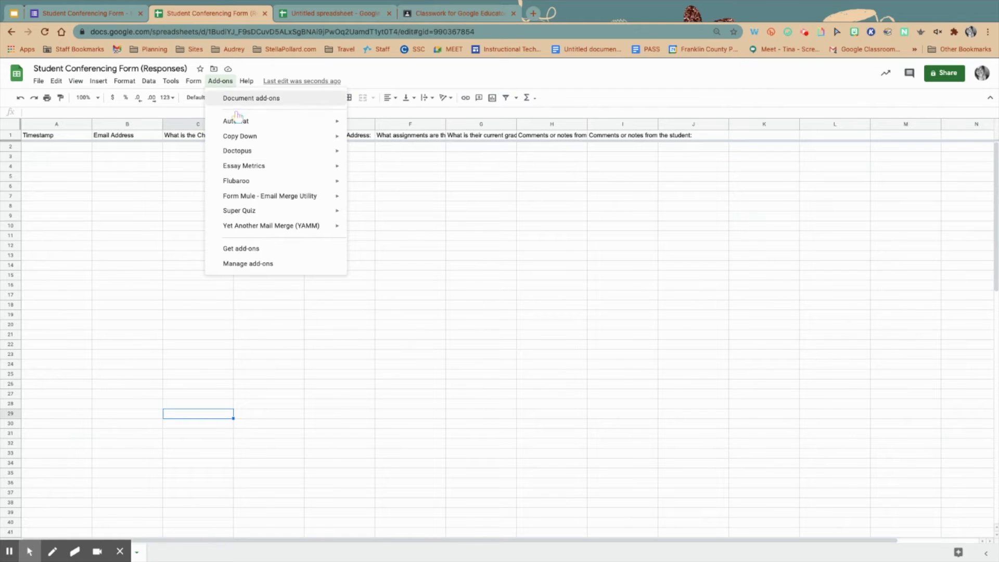
mouse_move(241, 127)
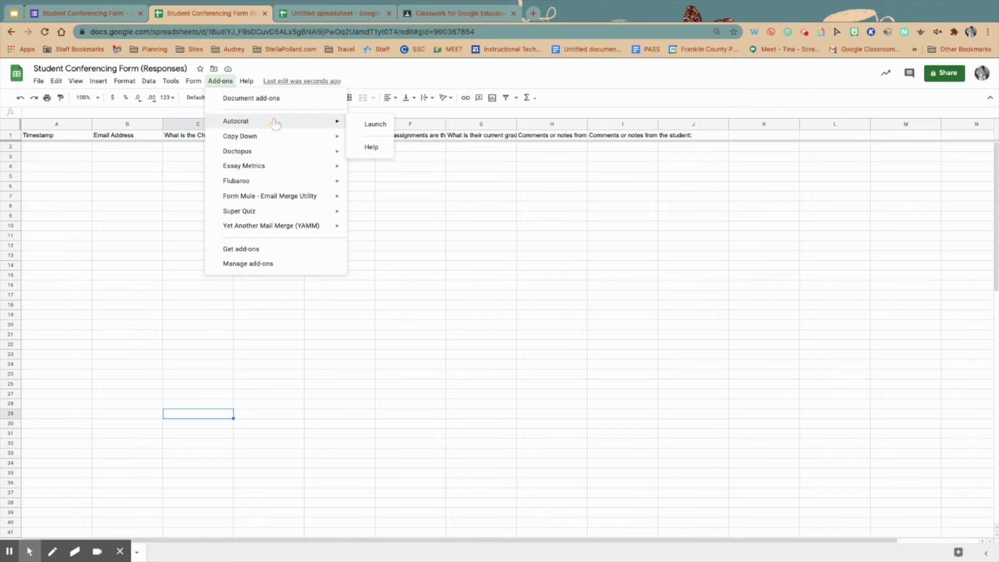
left_click(375, 127)
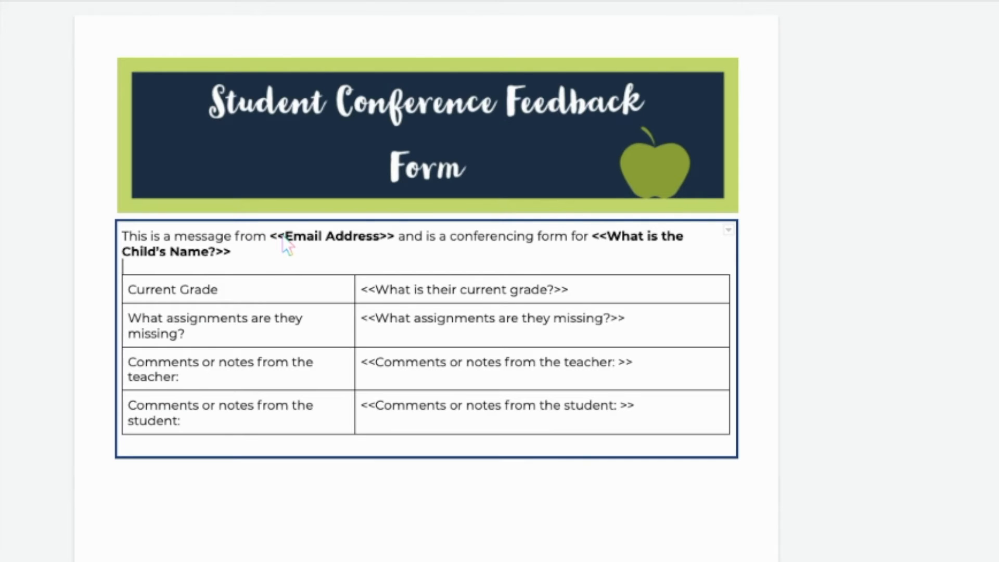
- Examine the merge tags in the Feedback Form for Student Conferences document against the form and the response column headers
left_click_drag(285, 240, 270, 239)
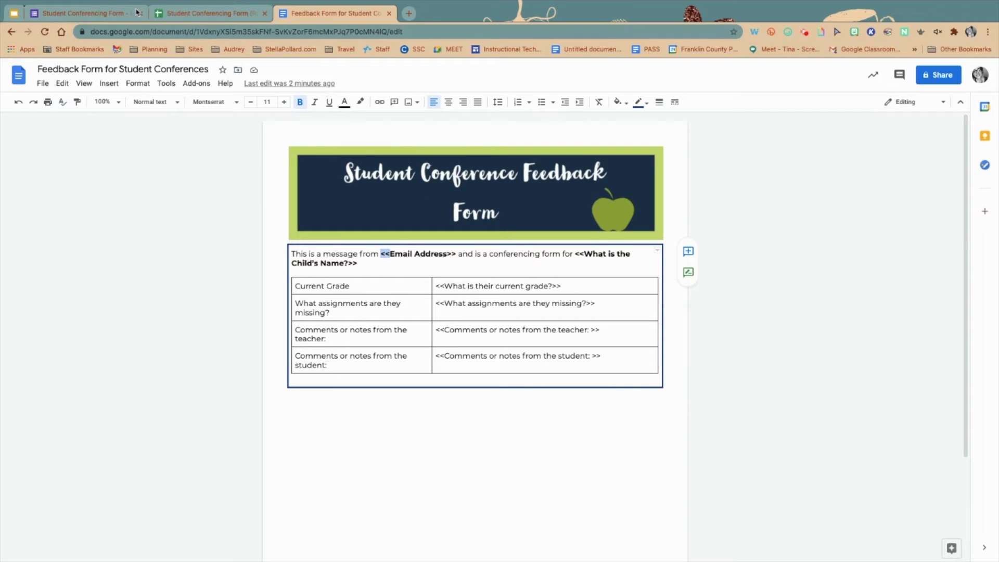
double_click(431, 254)
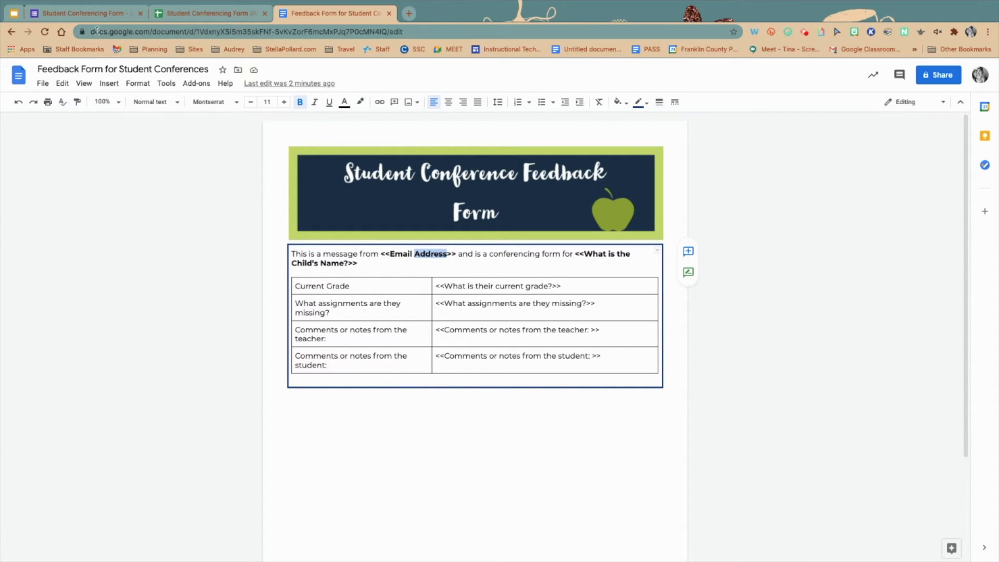
left_click(96, 11)
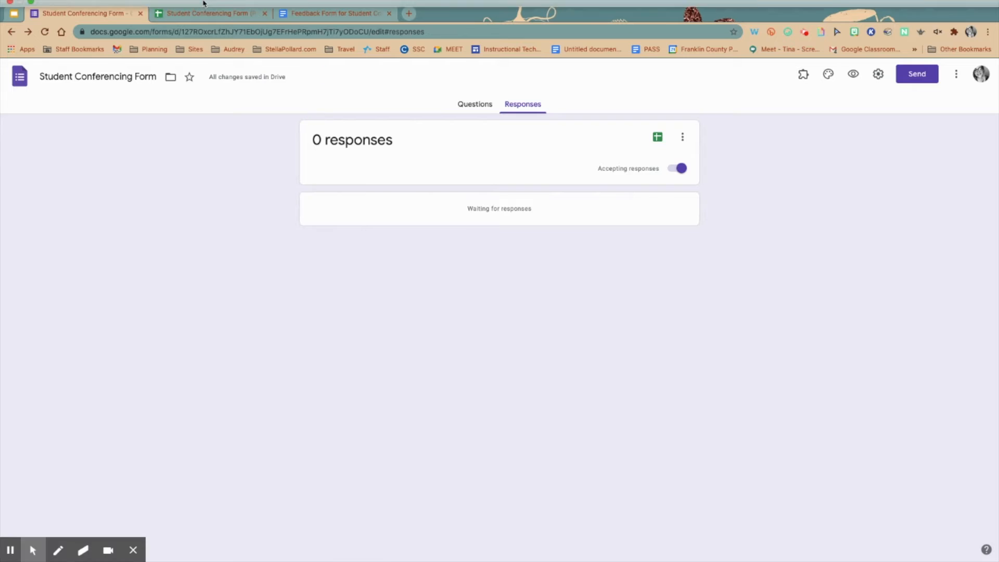
left_click(205, 36)
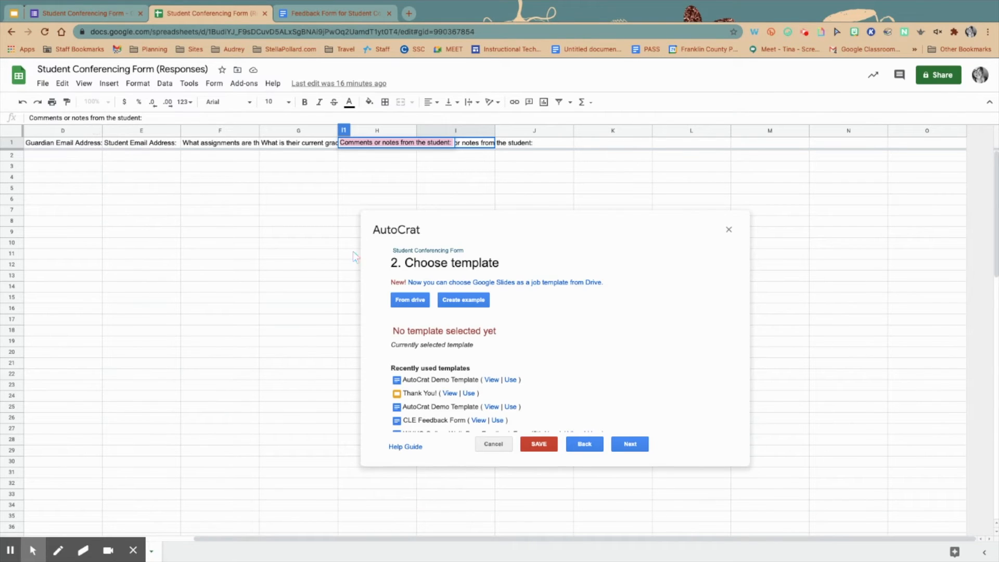
left_click(356, 16)
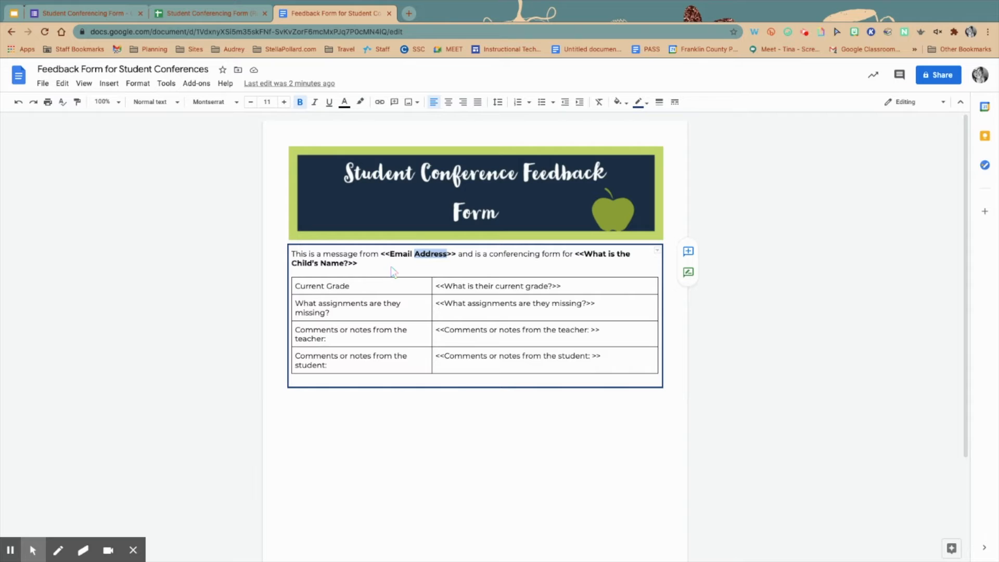
mouse_move(364, 2)
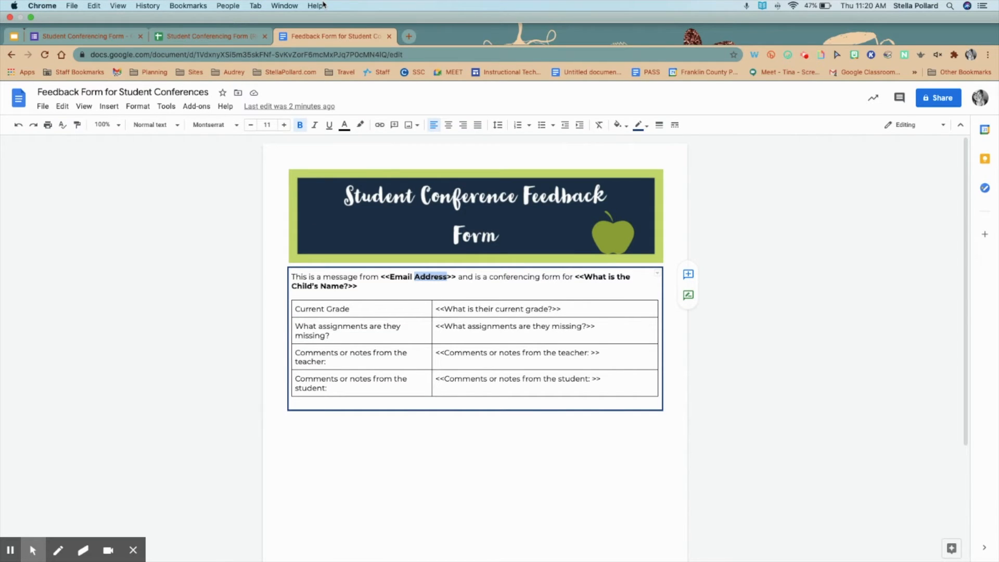
- Choose the Drive document "Feedback Form for Student Conferences" as the AutoCrat job's template and continue to the data mapping
left_click(191, 40)
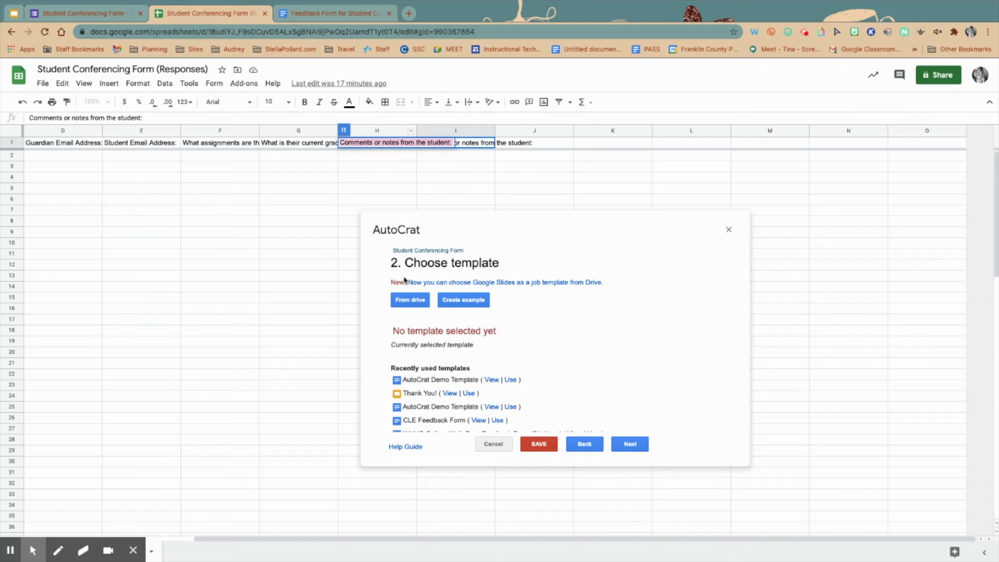
left_click(416, 300)
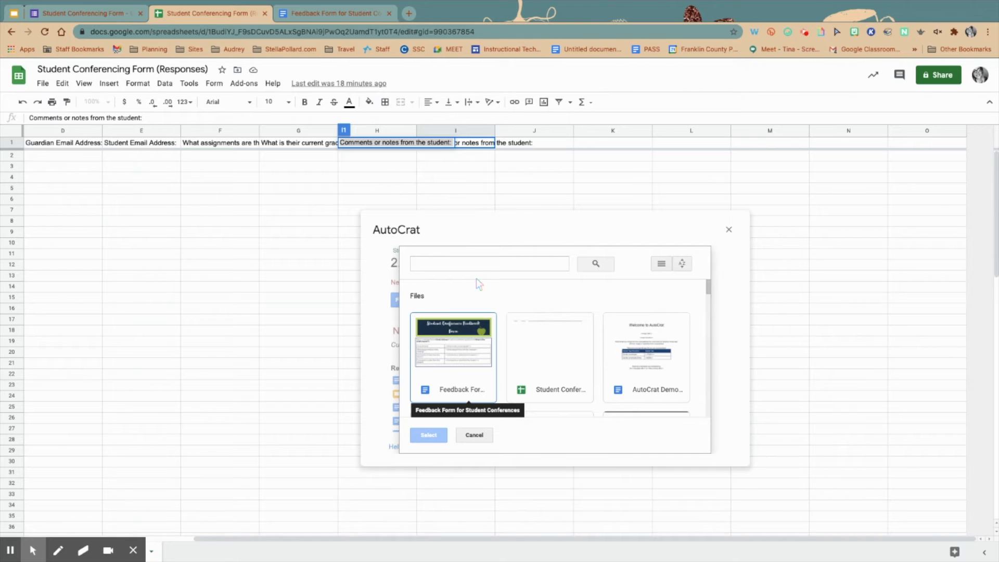
left_click(477, 262)
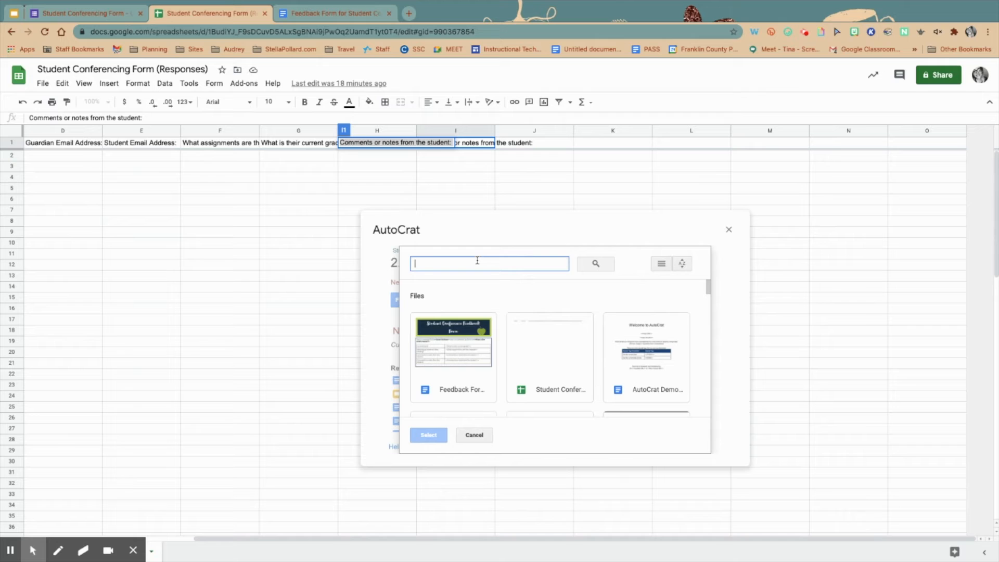
type("Feed")
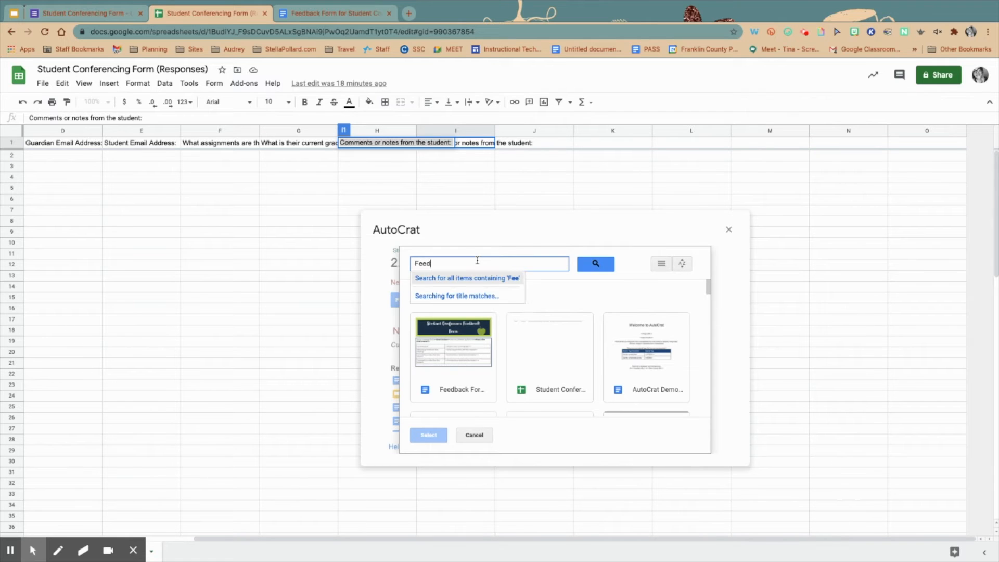
type("back Form ")
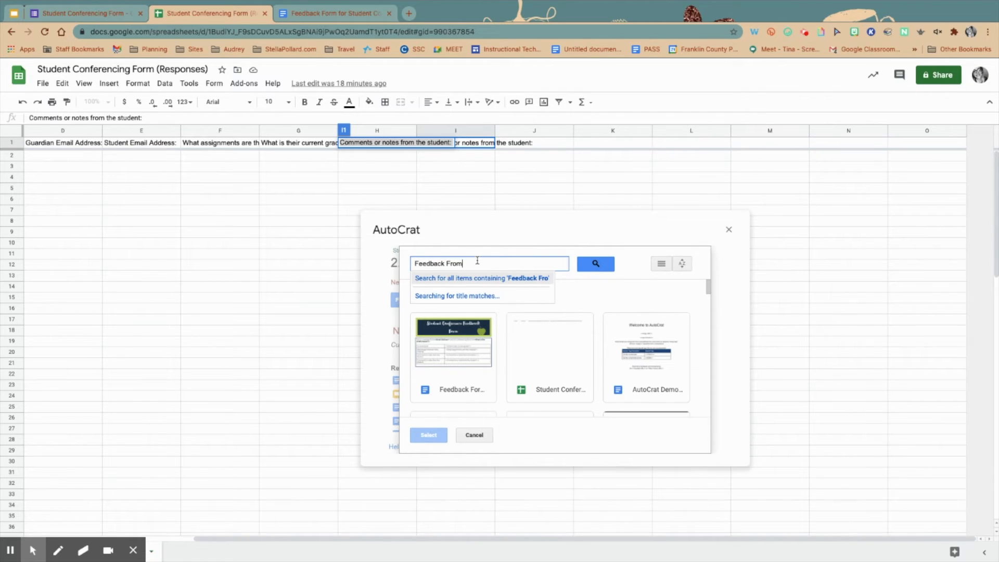
type("for Student")
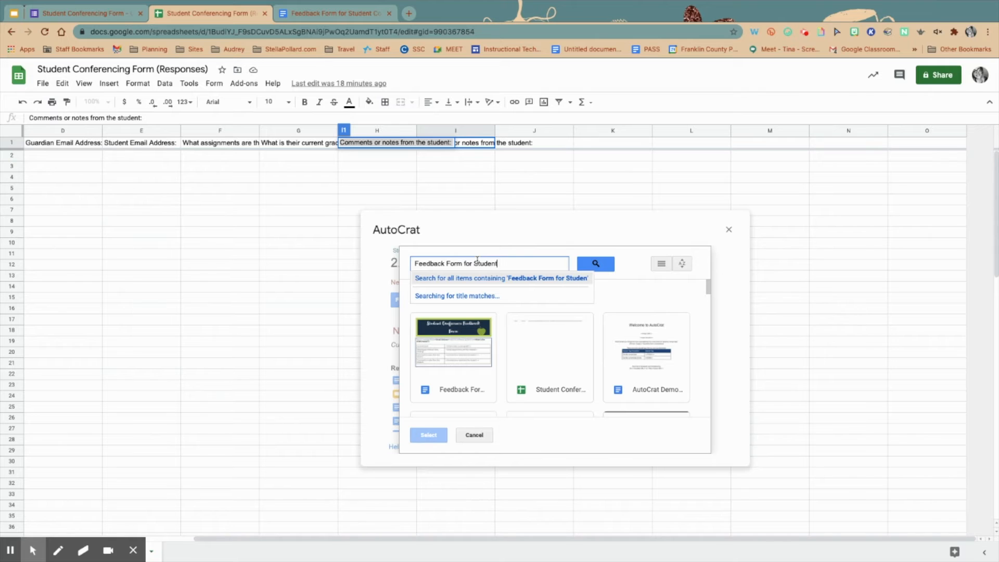
type(" Conferences")
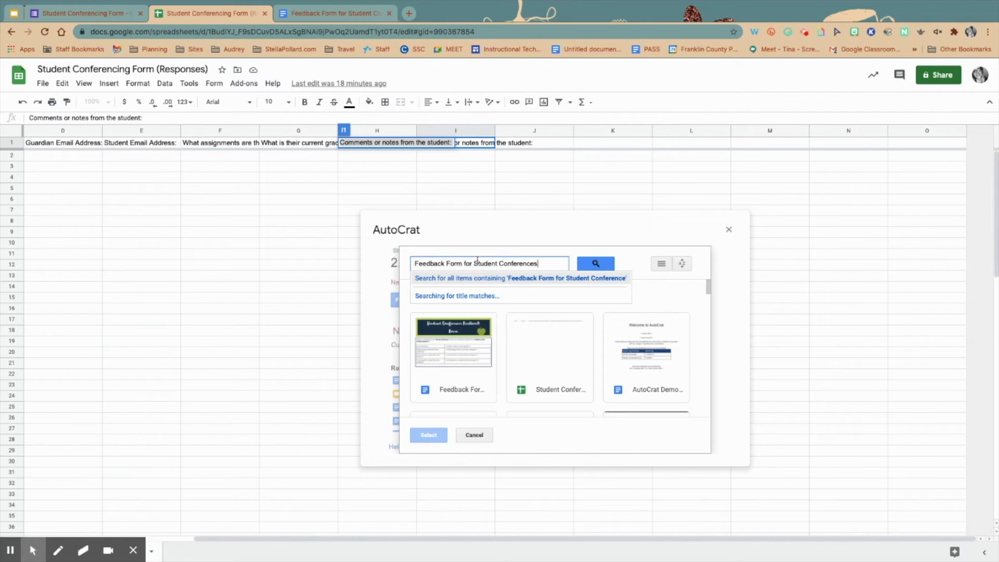
key("Return")
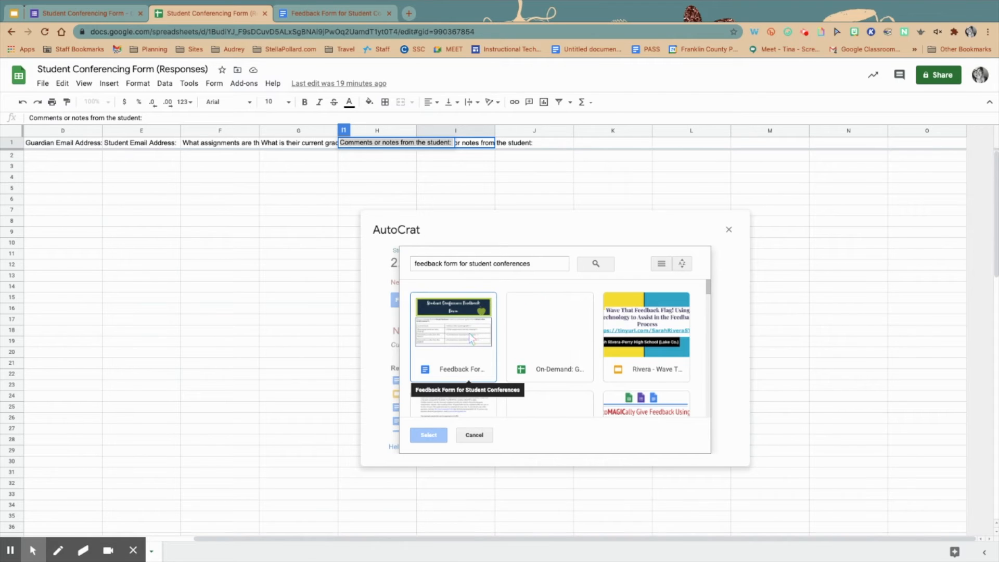
left_click(472, 339)
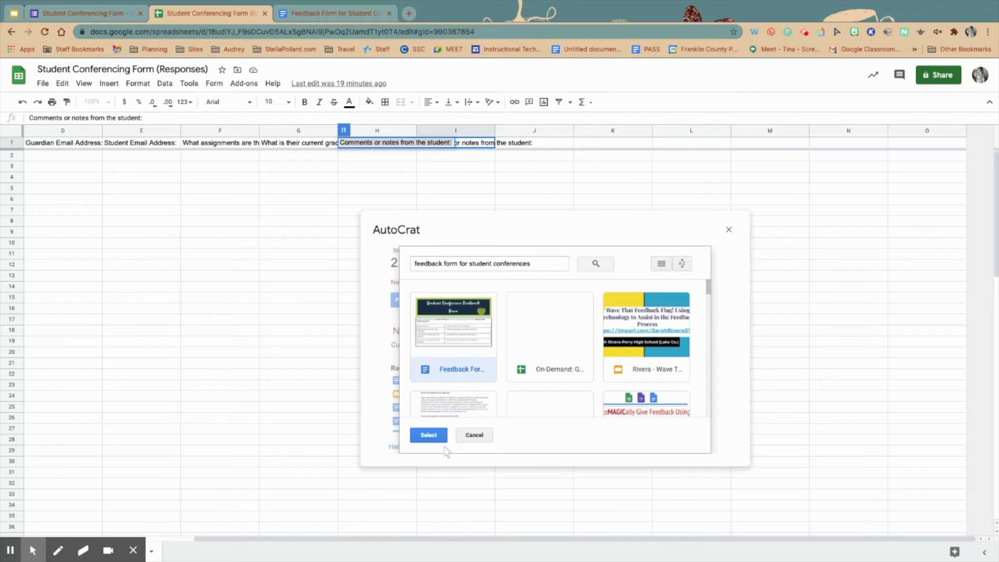
left_click(434, 433)
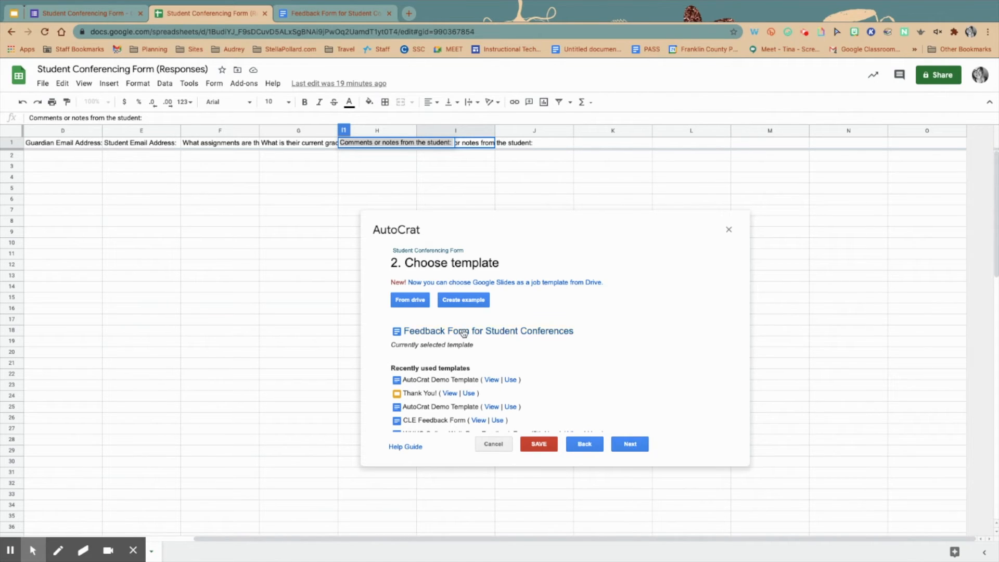
left_click(631, 444)
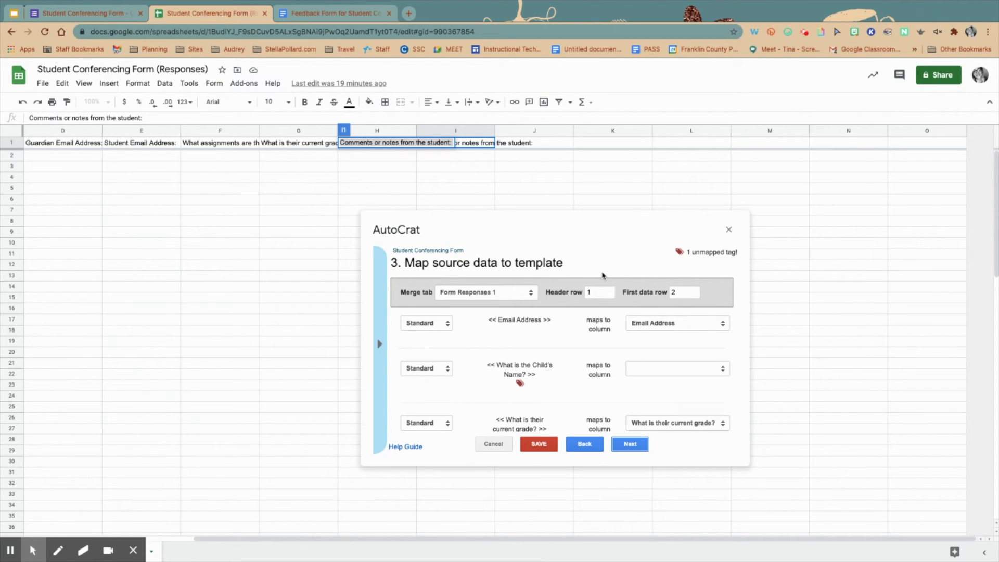
- Map the <<What is the Child's Name?>> tag to the "What is the Child's Name?" column, check the other mappings and continue
scroll(544, 314, "down", 2)
scroll(545, 313, "down", 3)
scroll(544, 314, "up", 2)
scroll(545, 314, "up", 1)
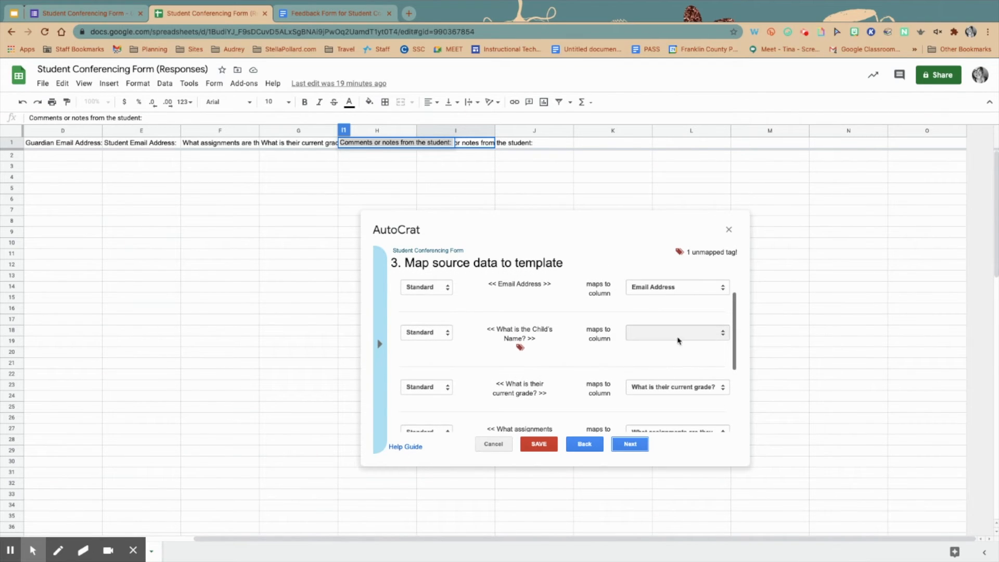
scroll(681, 338, "down", 3)
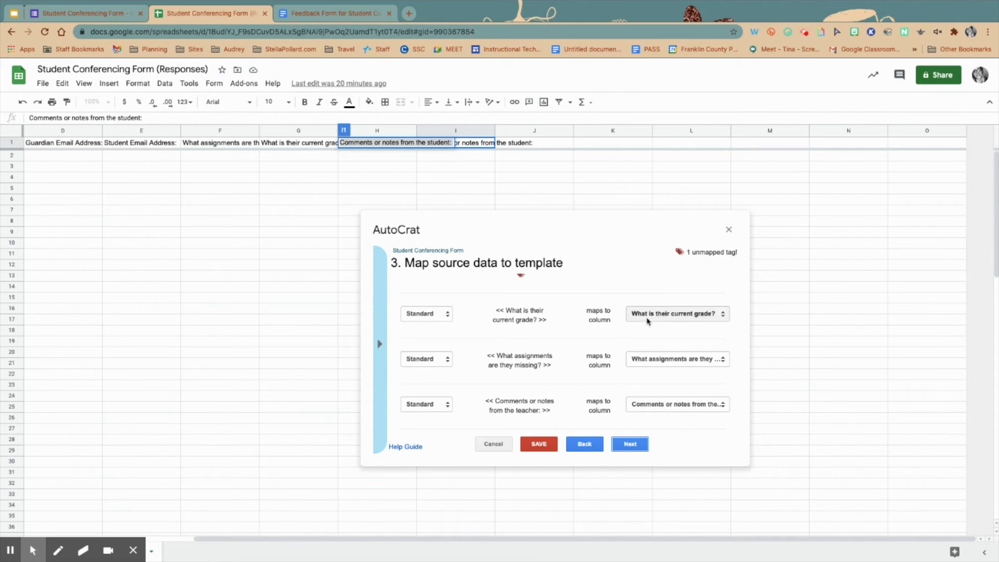
scroll(648, 321, "up", 4)
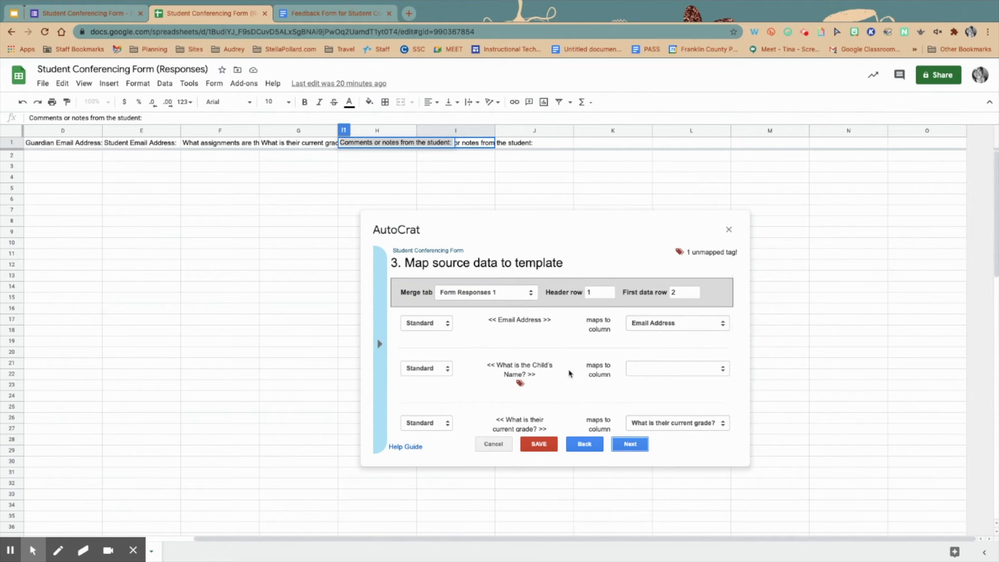
left_click(658, 369)
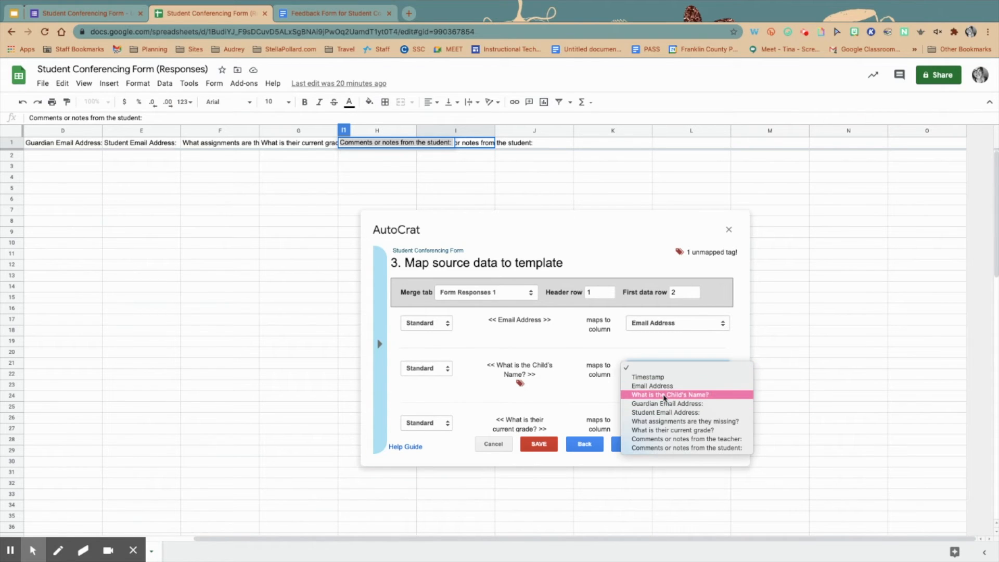
left_click(664, 395)
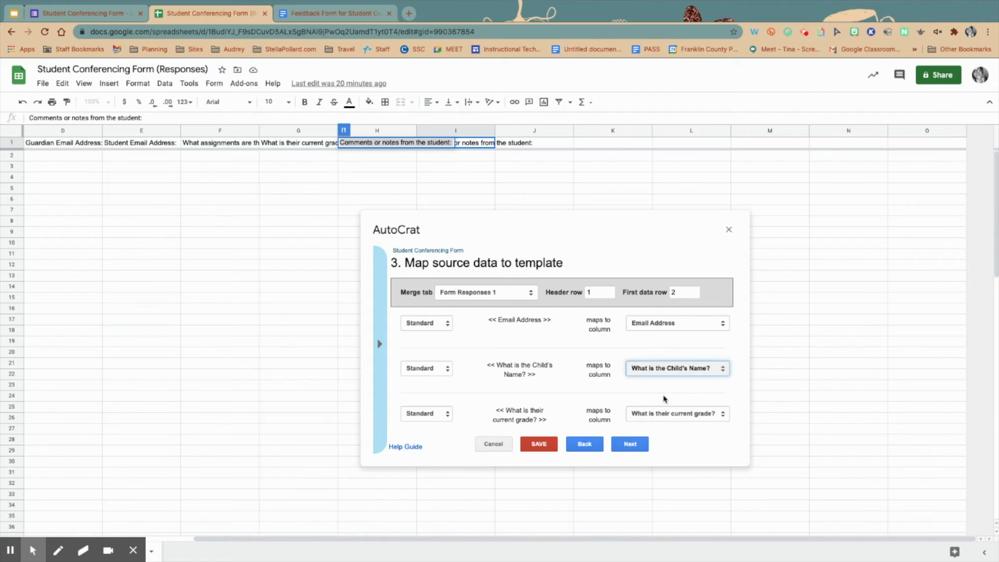
scroll(634, 378, "down", 5)
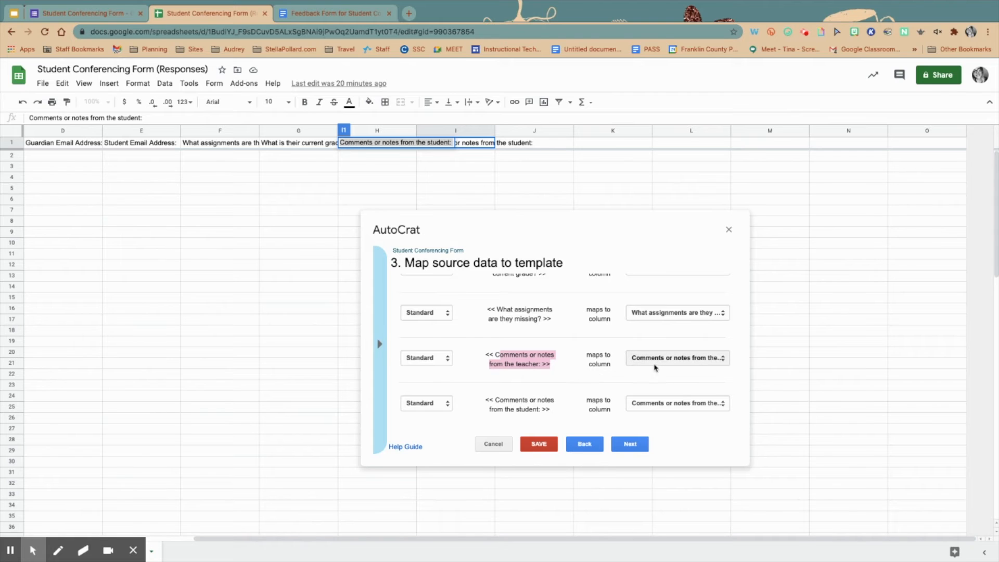
left_click(621, 444)
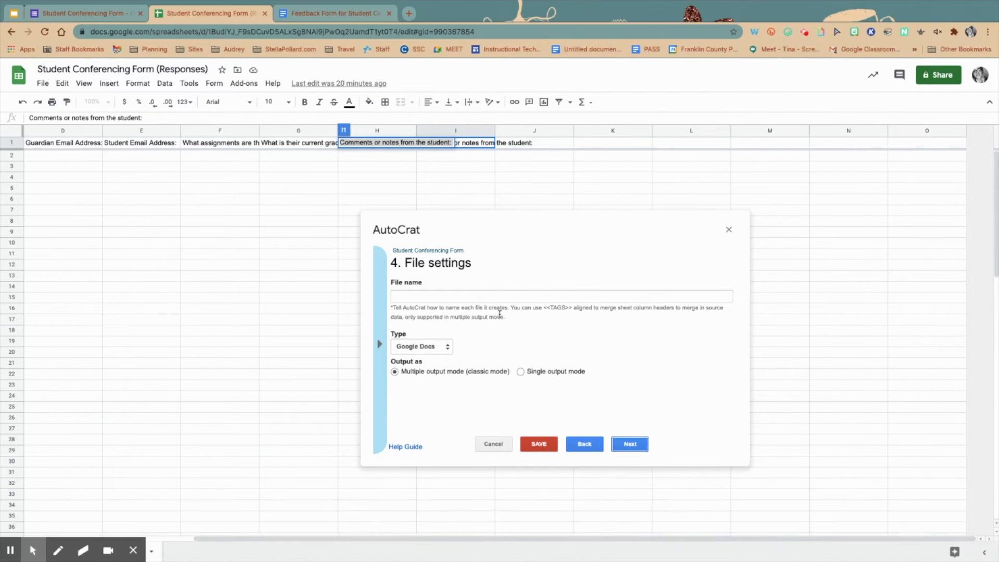
- Name the merged files "<<What is the Child's Name? >>'s Student Conference Form", using the merge tag for the child's name
left_click(500, 296)
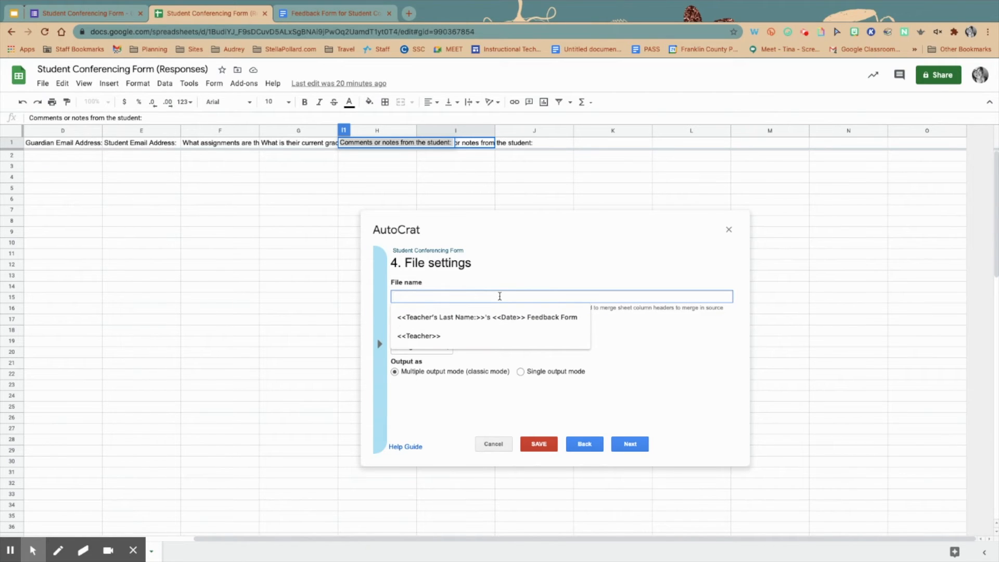
left_click(504, 283)
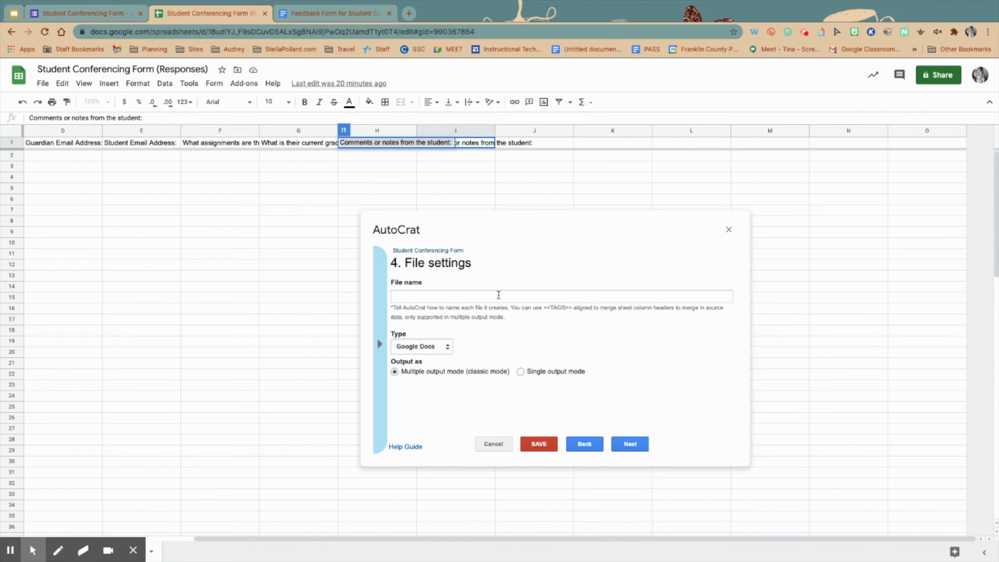
left_click(379, 345)
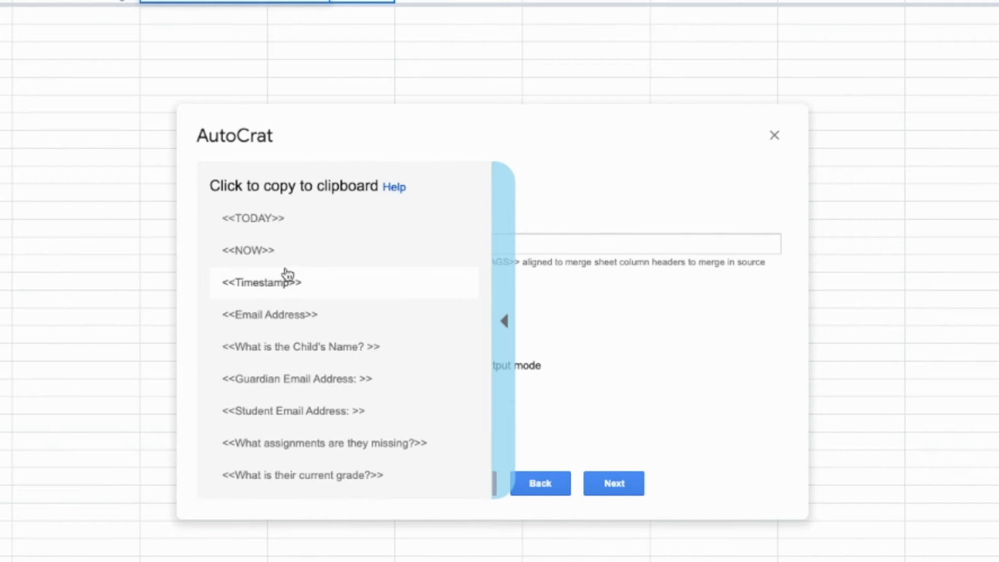
left_click(287, 348)
left_click(303, 246)
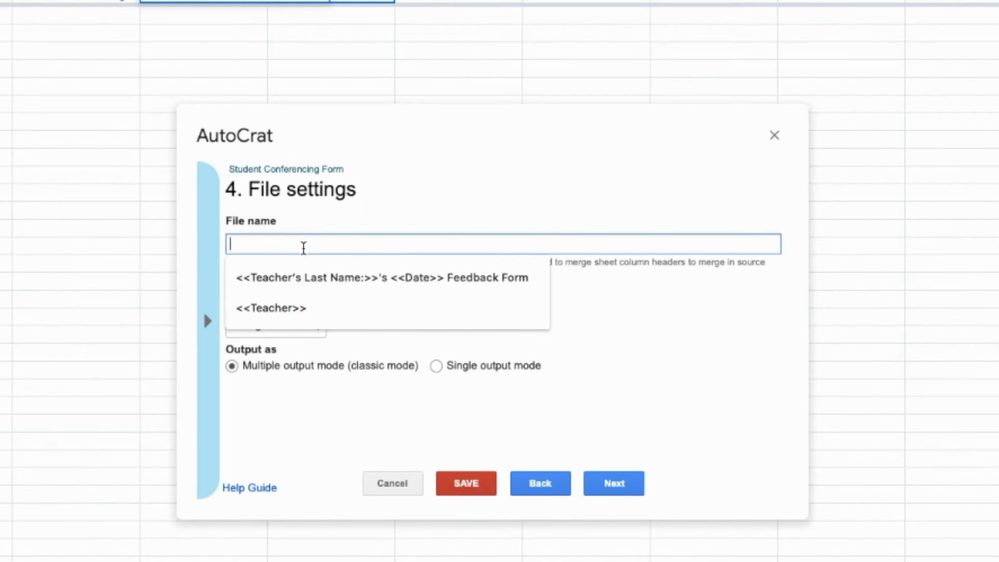
type("<<What is the Child's Name? >>")
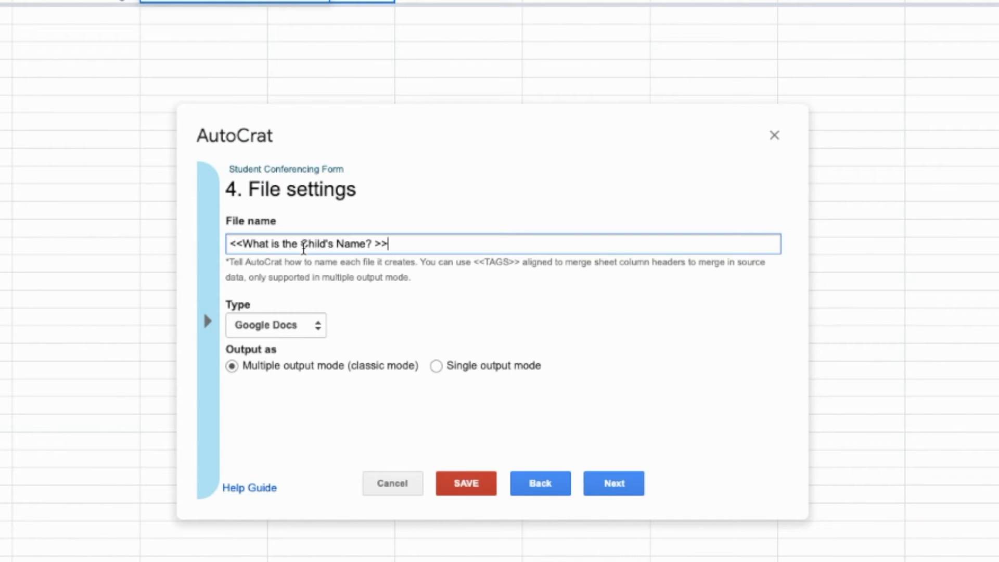
type("'s  Student Conference Form")
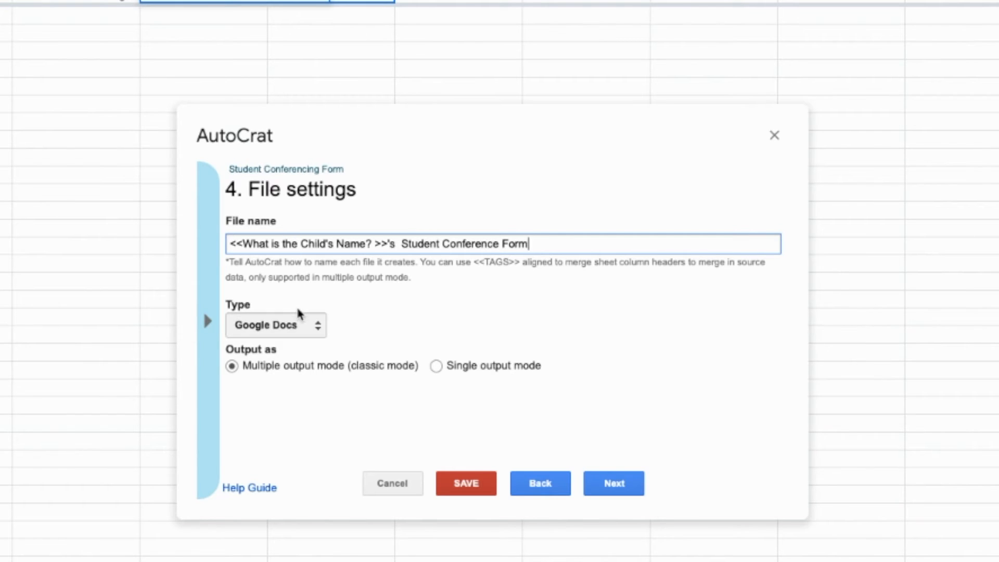
key("Tab")
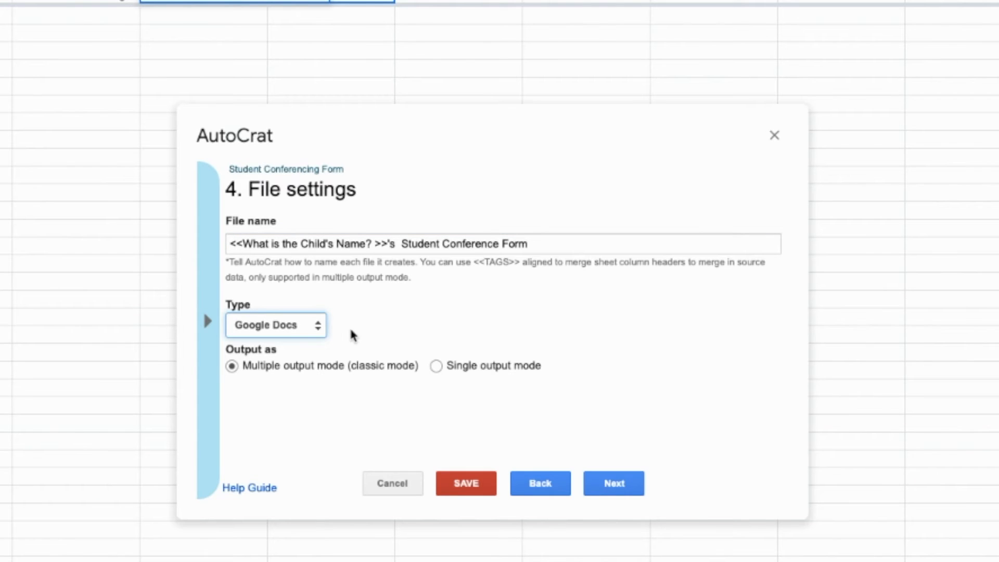
- Set the merged file type to PDF, keep multiple output mode and continue to the destination folder settings
left_click(260, 328)
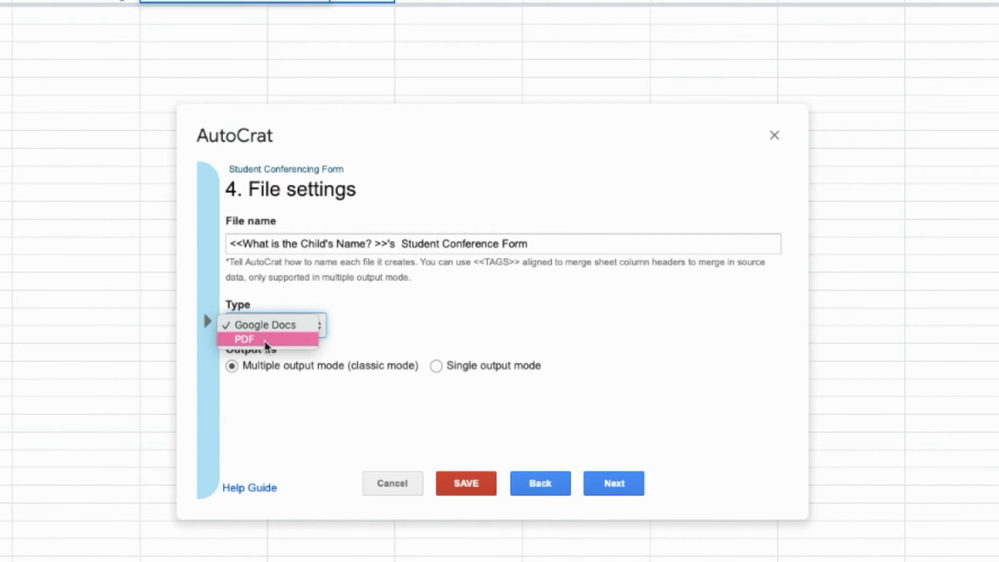
left_click(264, 343)
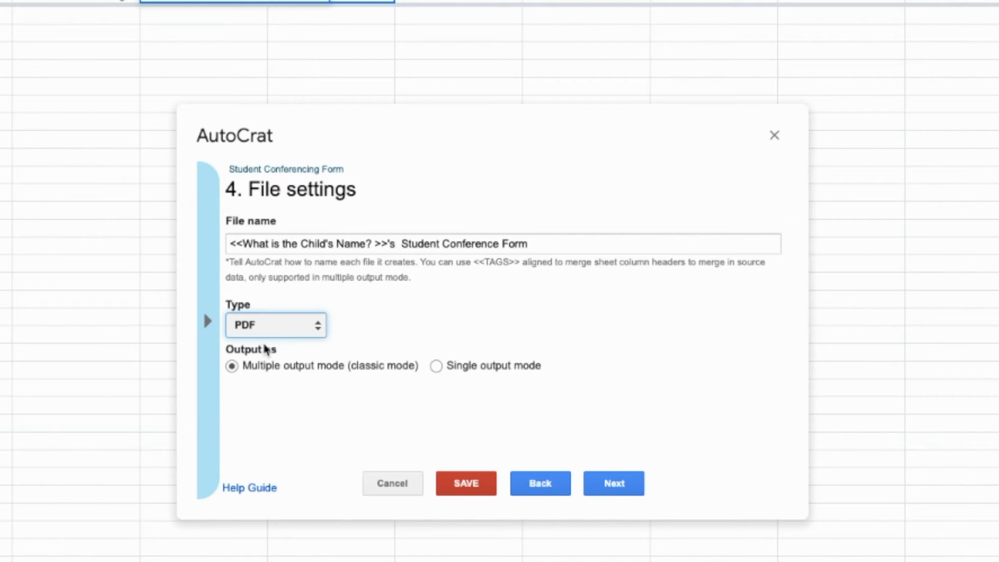
left_click(265, 345)
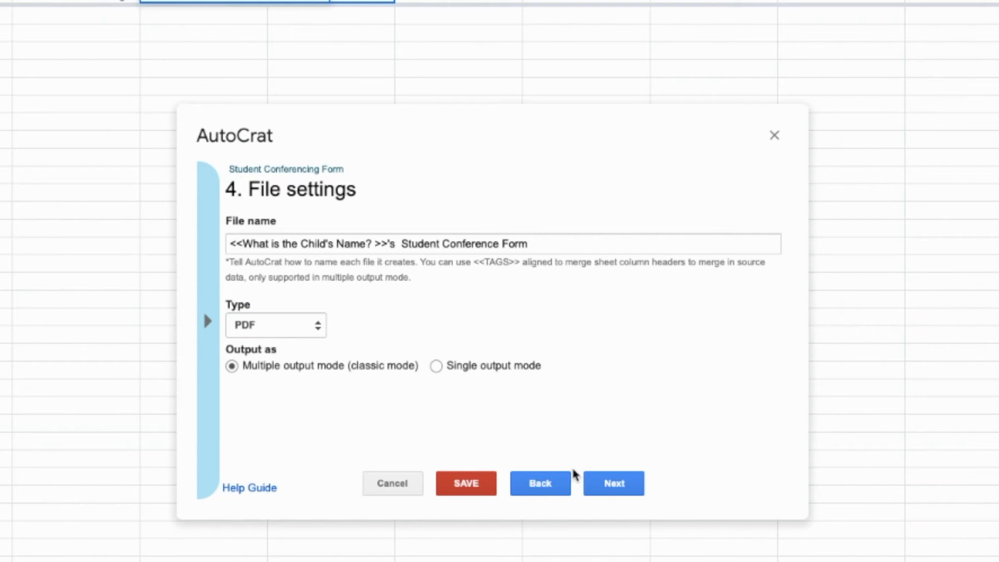
left_click(594, 489)
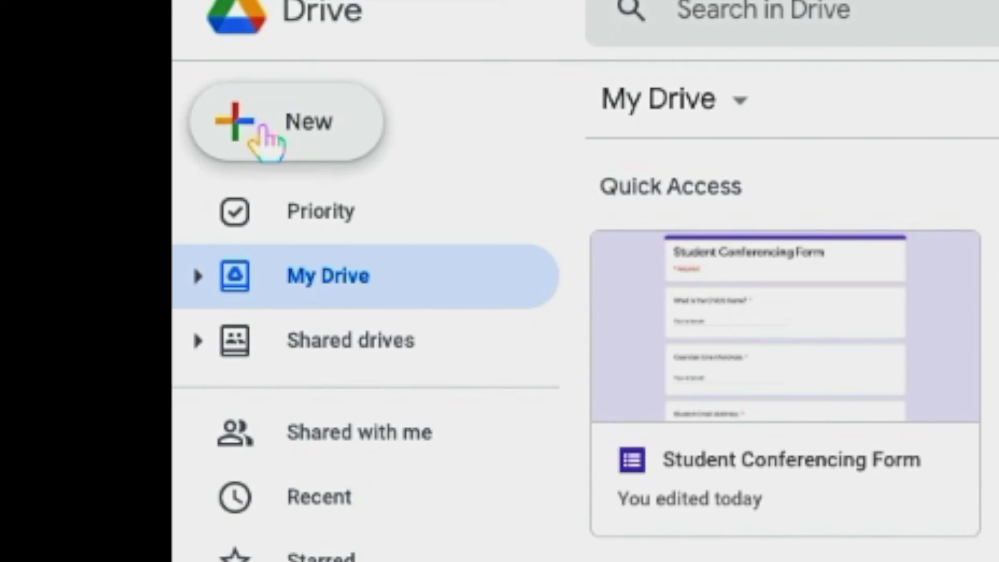
- Create a new folder named "Student Conferencing Forms" in Google Drive's My Drive
left_click(265, 141)
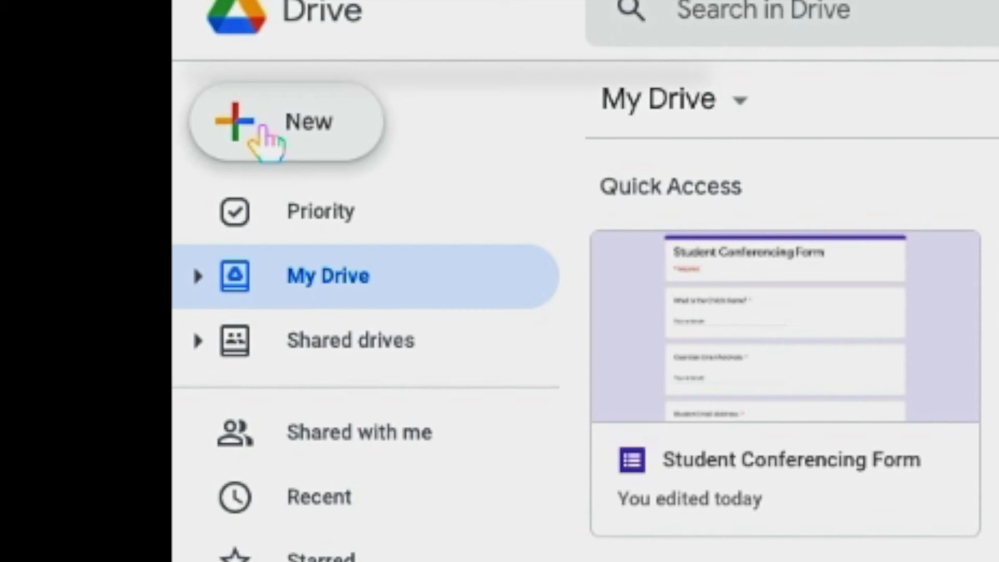
left_click(265, 141)
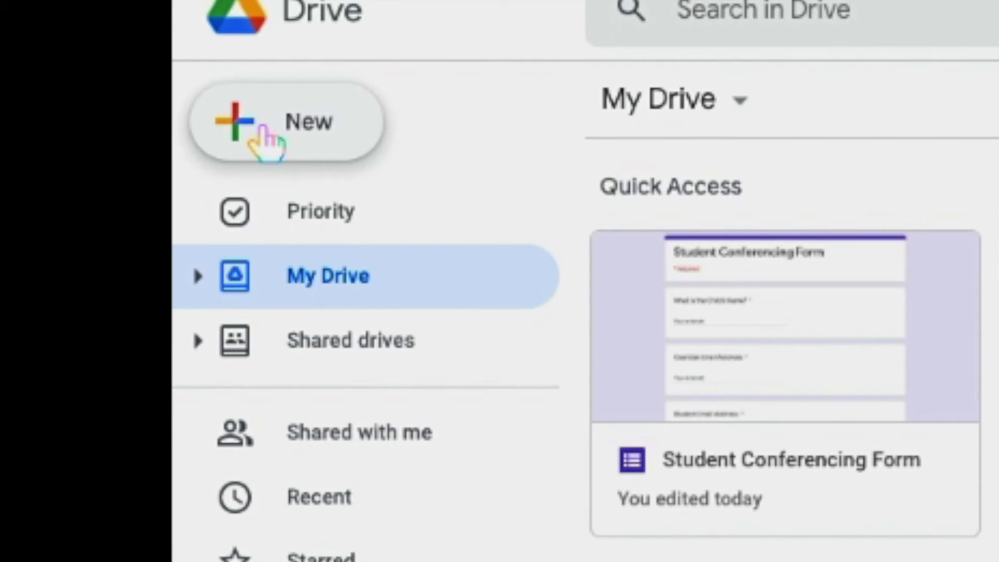
left_click(263, 125)
left_click(263, 125)
left_click(262, 124)
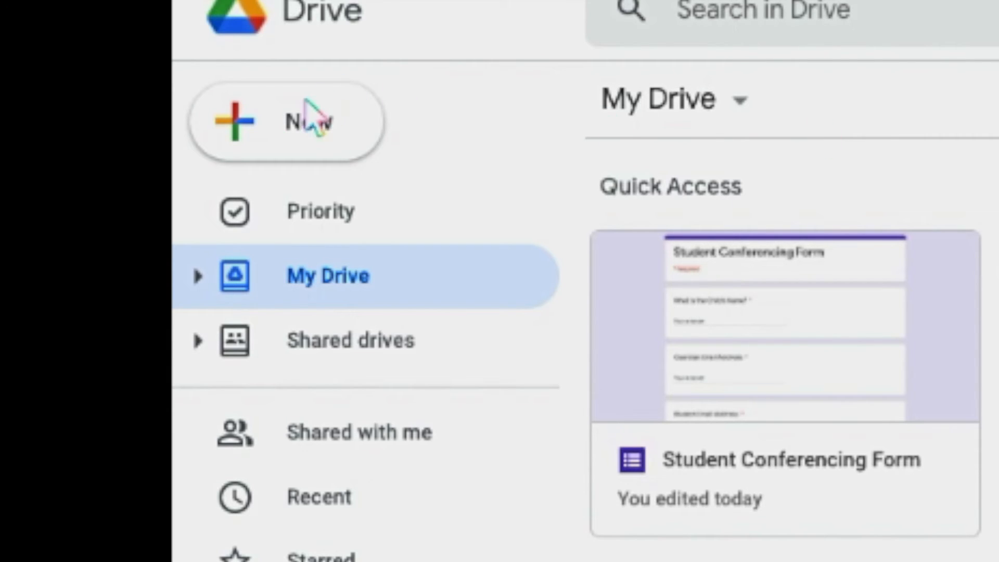
left_click(256, 125)
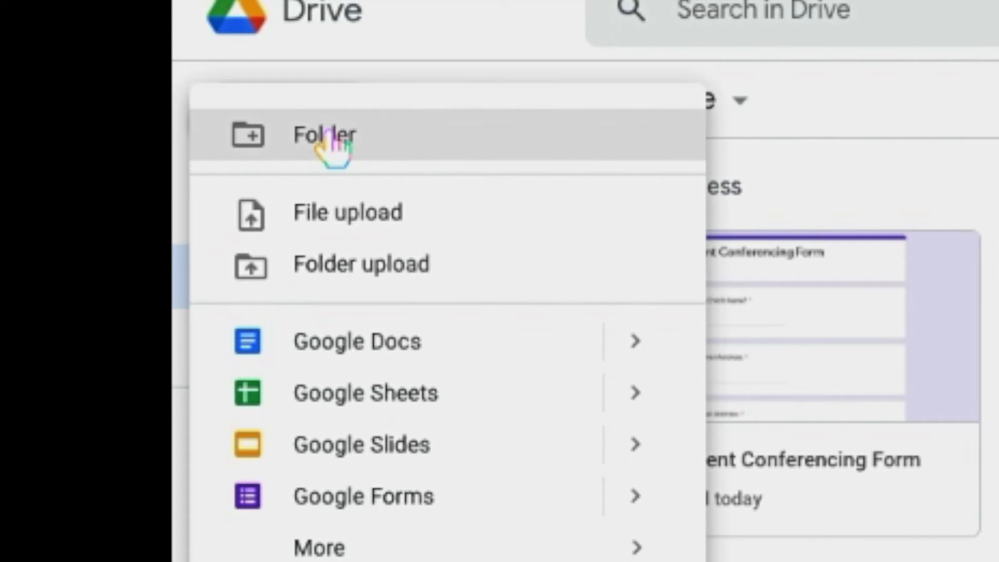
left_click(328, 136)
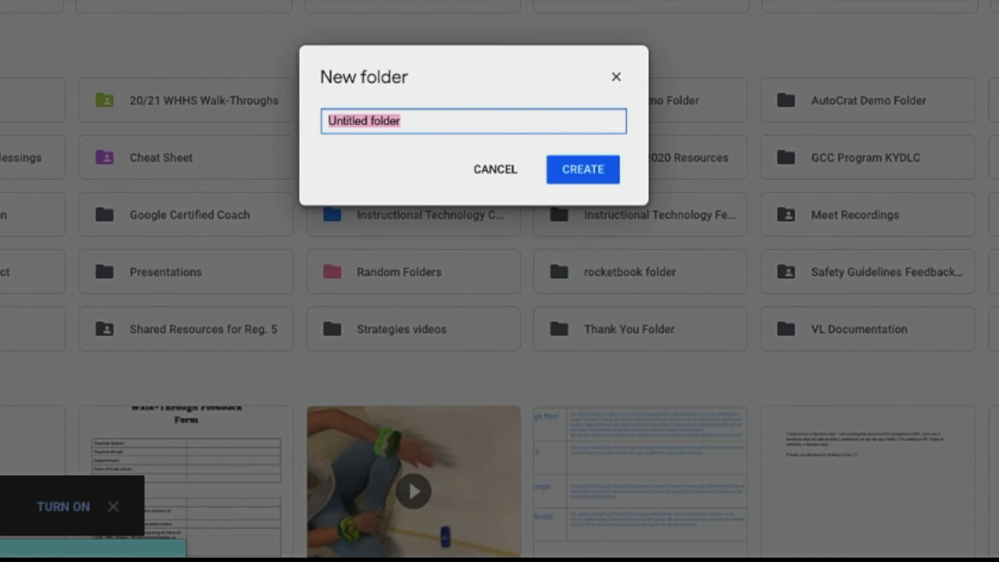
type("Student Conferencing Forms")
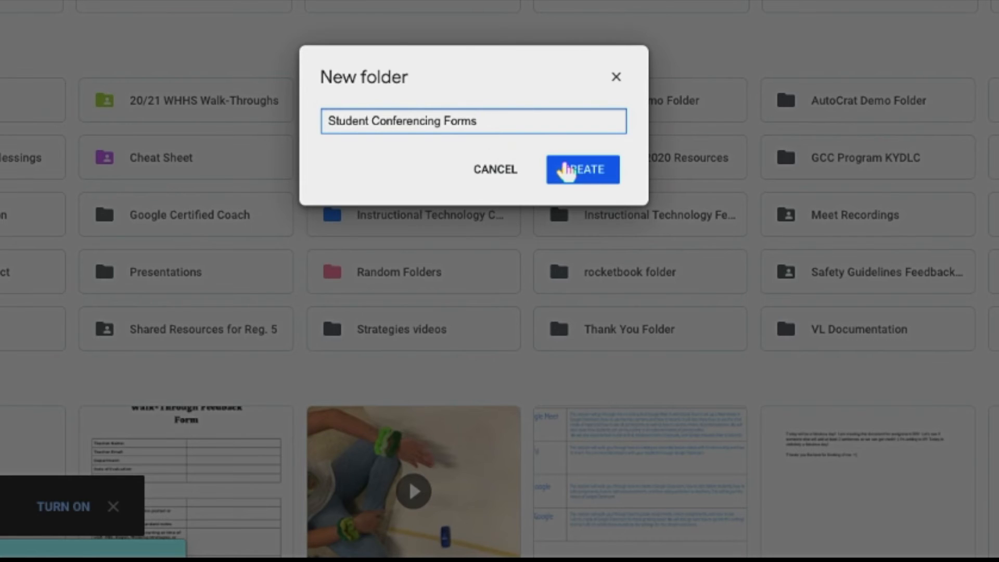
left_click(566, 171)
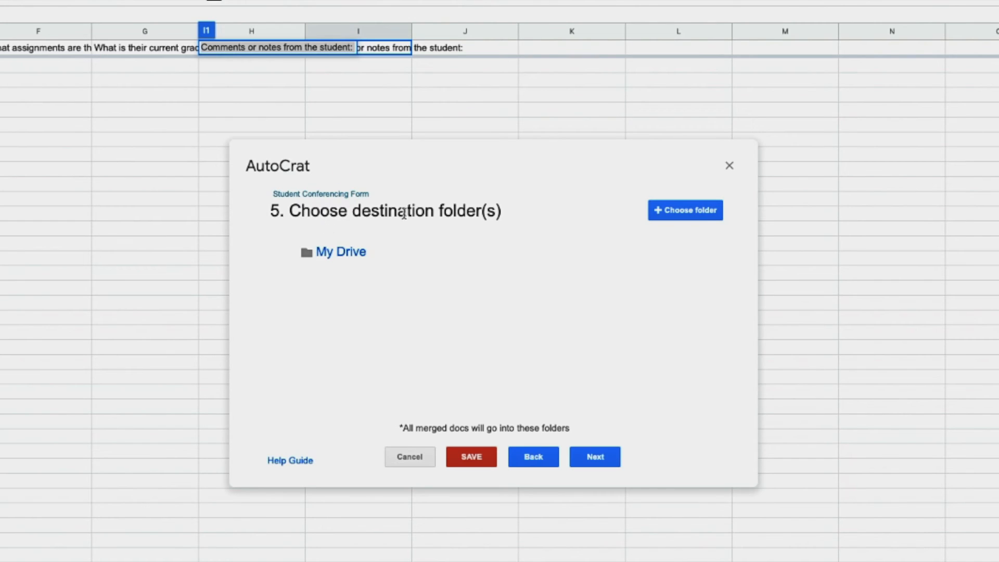
- Make the Student Conferencing Forms folder the AutoCrat job's only destination by adding it and removing My Drive
left_click(670, 211)
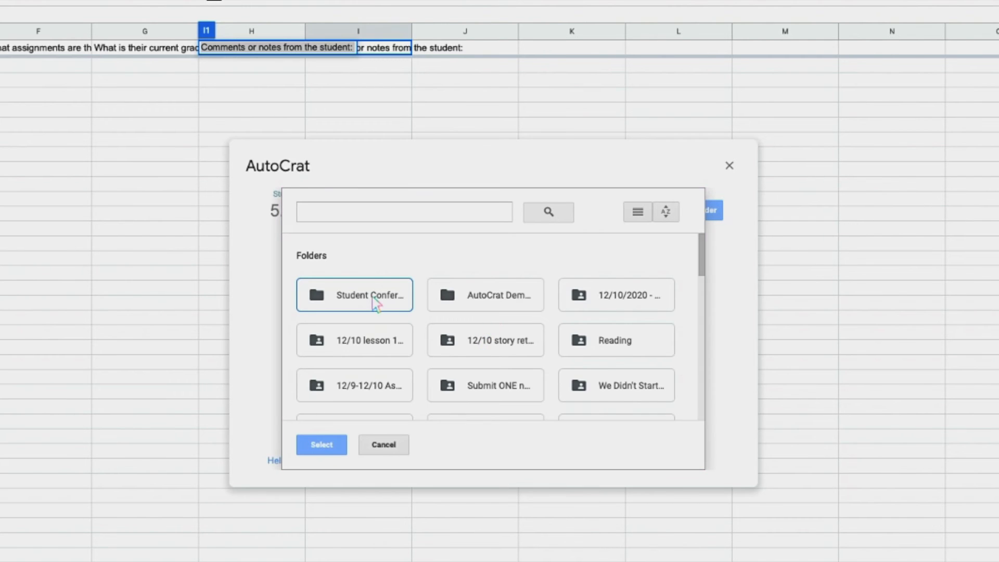
scroll(347, 301, "down", 5)
scroll(348, 301, "up", 3)
scroll(347, 302, "up", 2)
left_click(339, 301)
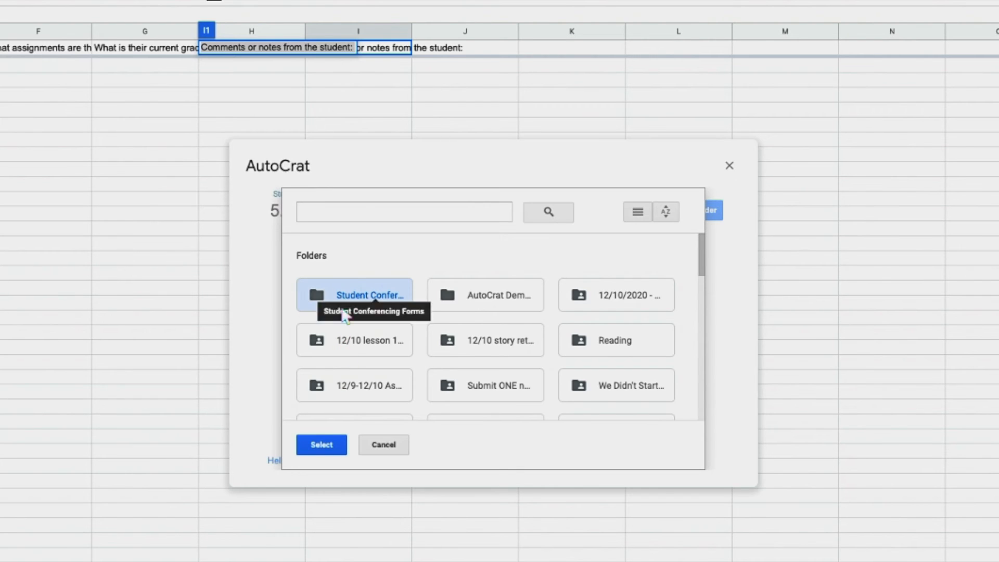
left_click(321, 445)
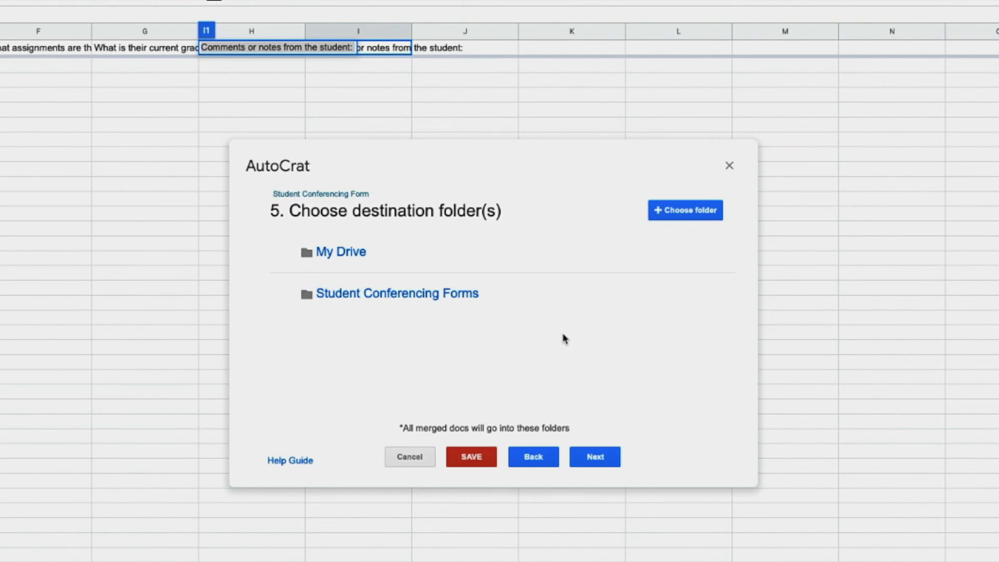
left_click(663, 255)
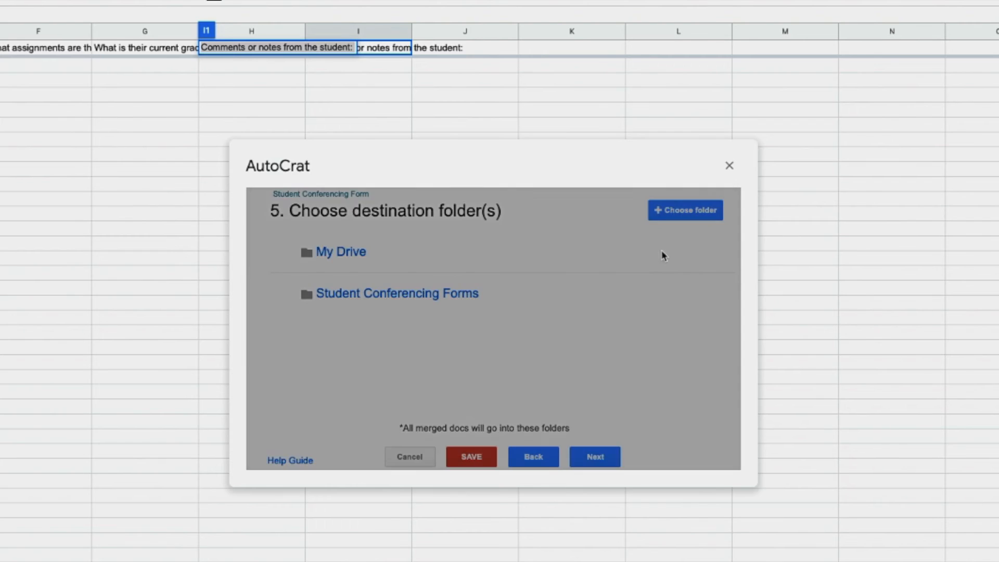
left_click(697, 307)
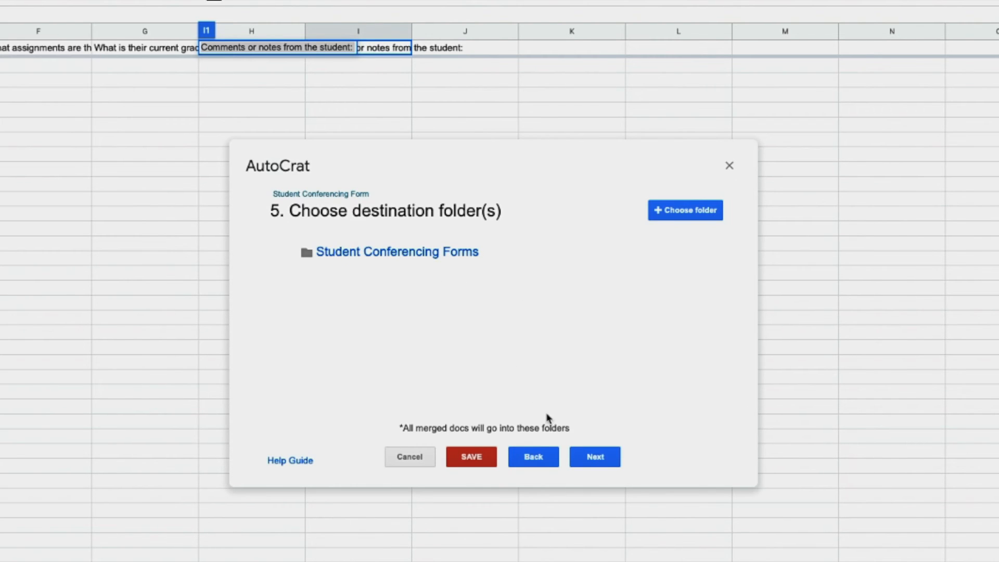
- Proceed to the sharing settings, leaving the optional dynamic folder reference and merge condition empty
left_click(581, 460)
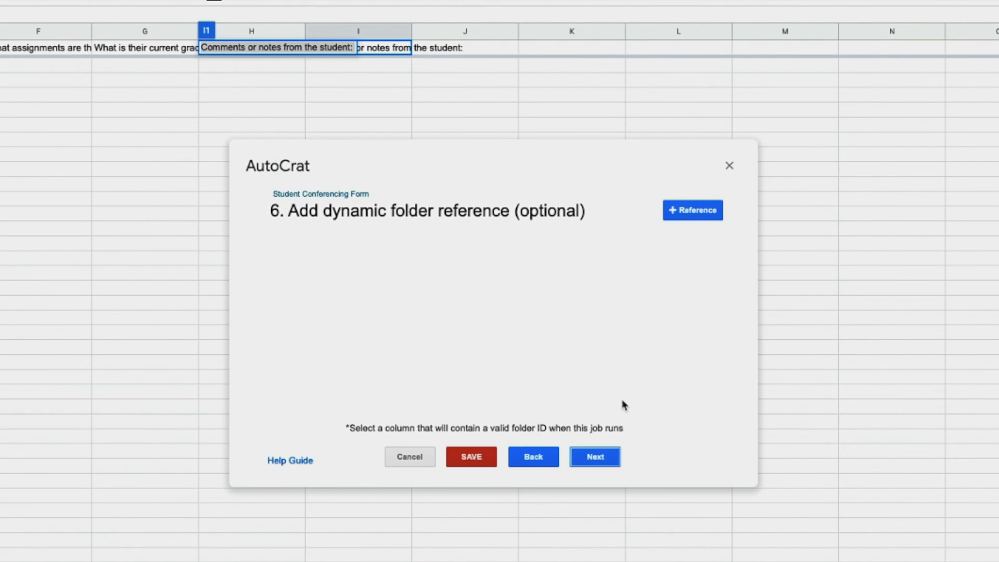
left_click(596, 457)
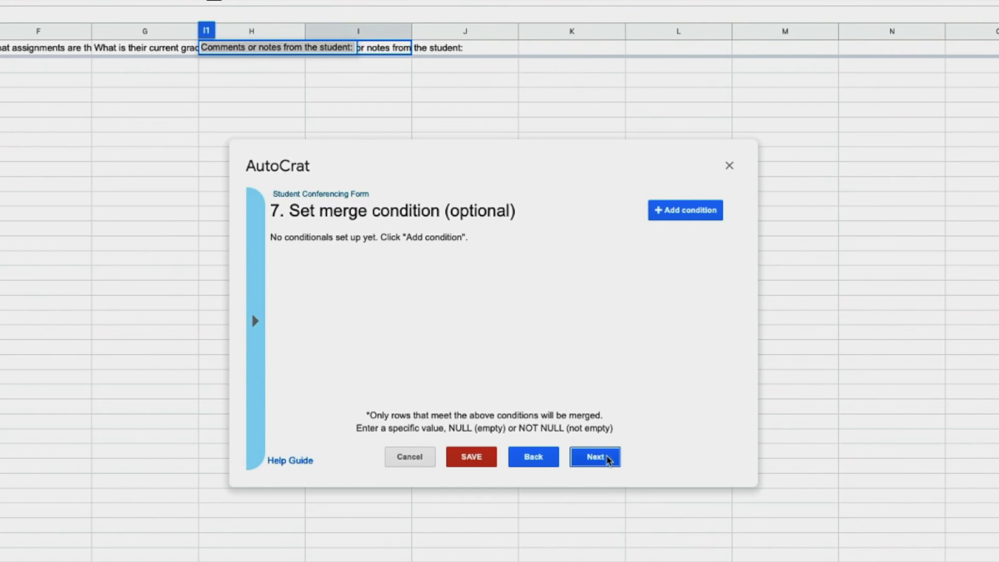
left_click(606, 460)
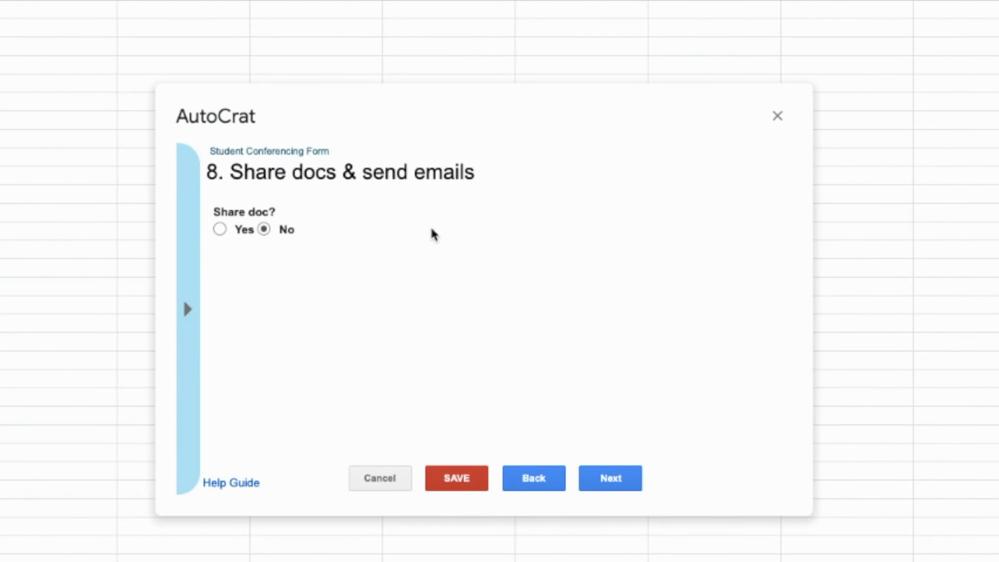
- Turn on sharing of the merged document as PDF and disallow collaborators from re-sharing it
left_click(220, 229)
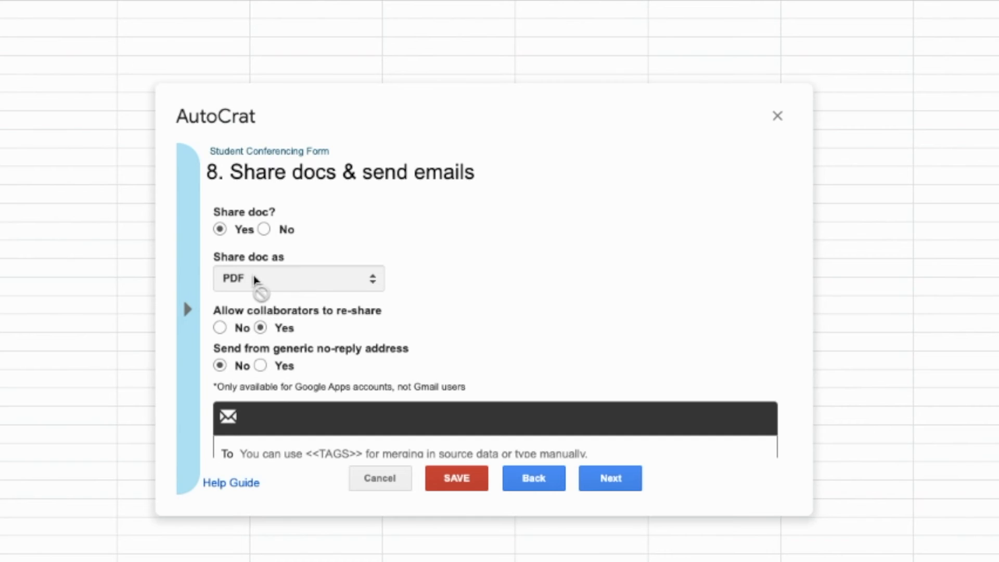
scroll(265, 329, "down", 2)
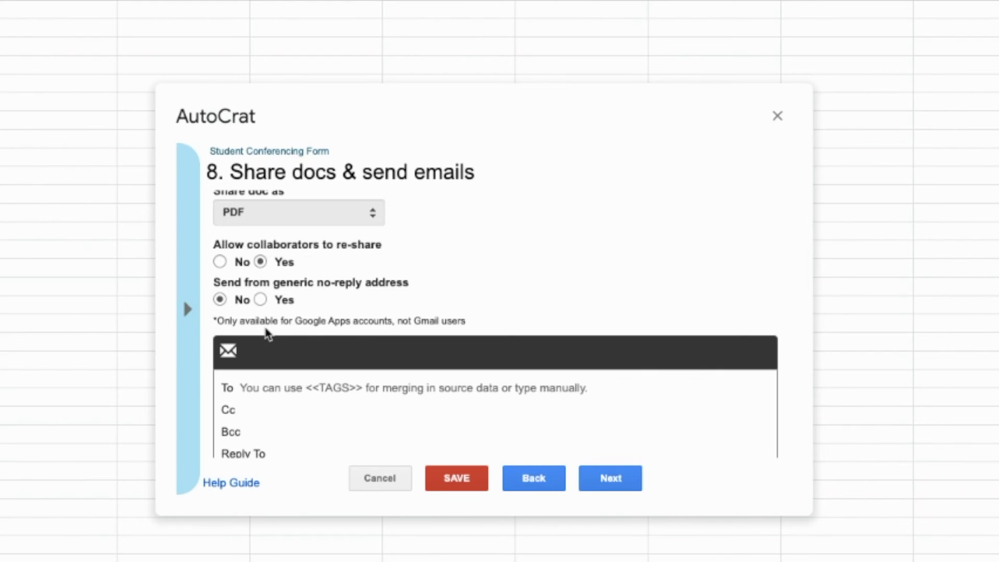
left_click(227, 264)
mouse_move(364, 297)
mouse_move(232, 309)
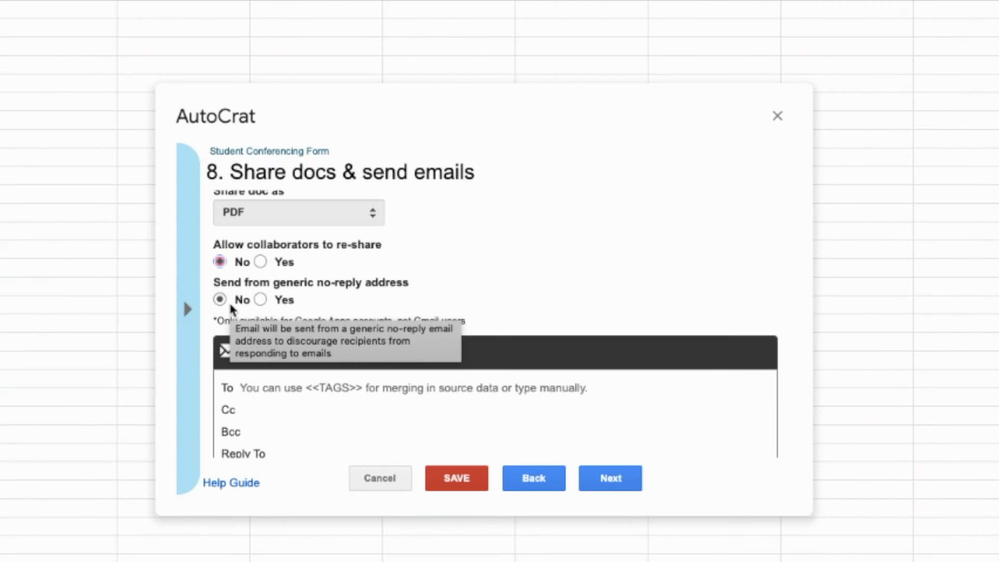
- Set the sharing e-mail's To recipient to the <<Guardian Email Address: >> merge tag
scroll(248, 375, "down", 1)
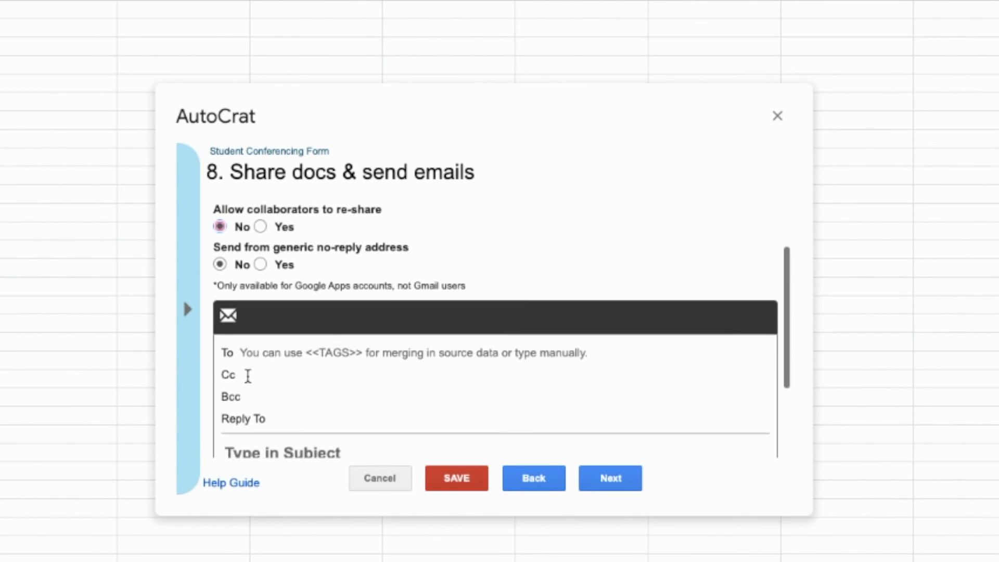
scroll(249, 374, "down", 2)
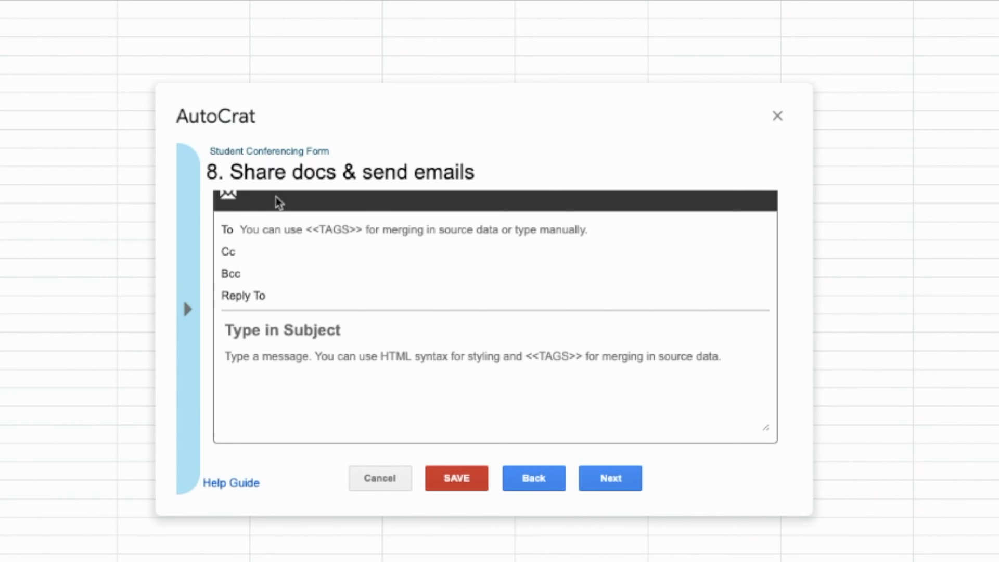
scroll(288, 326, "up", 1)
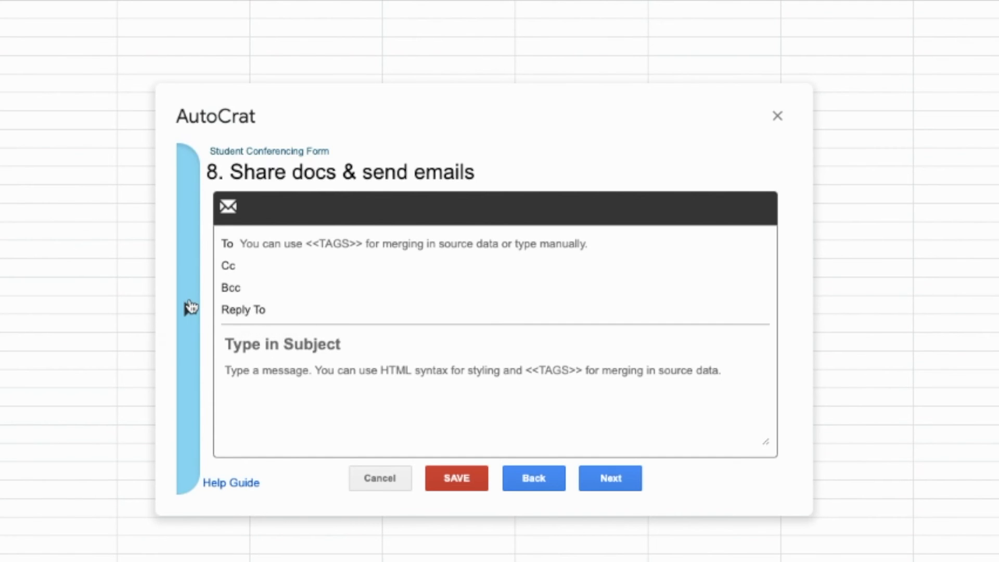
left_click(188, 309)
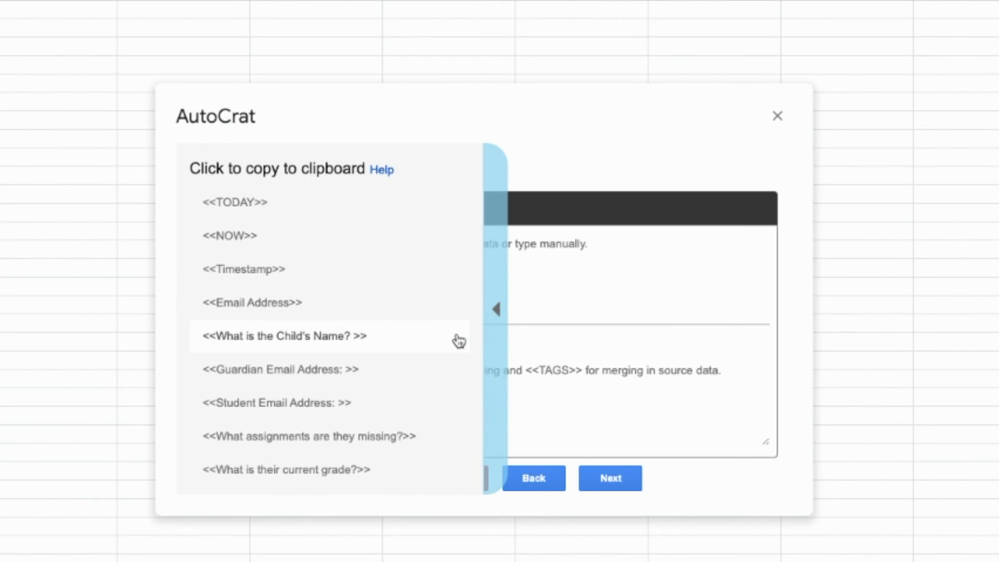
left_click(412, 371)
left_click(363, 242)
right_click(363, 241)
left_click(385, 356)
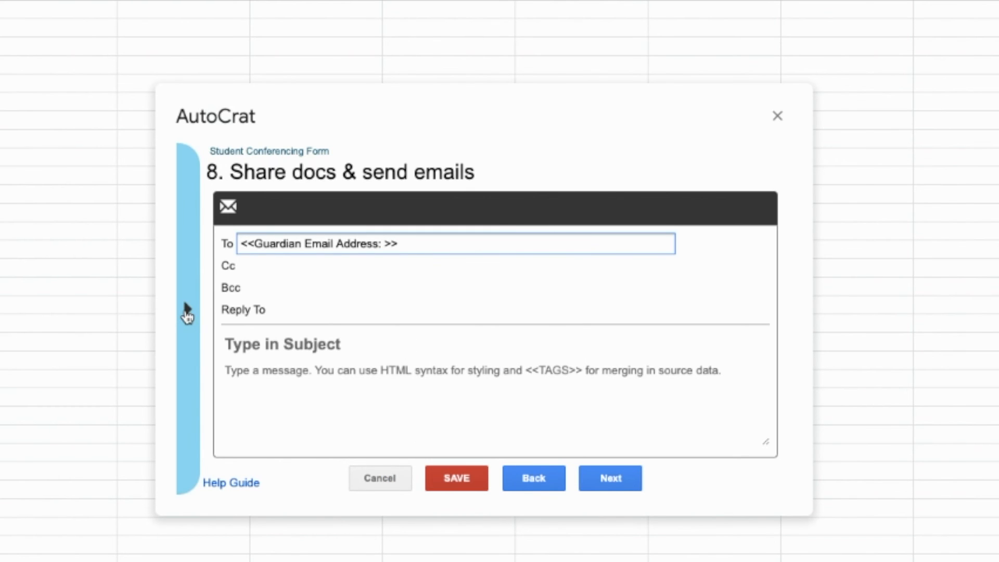
- Set the sharing e-mail's Cc recipient to the <<Student Email Address: >> merge tag, leaving Bcc and Reply To empty
left_click(186, 311)
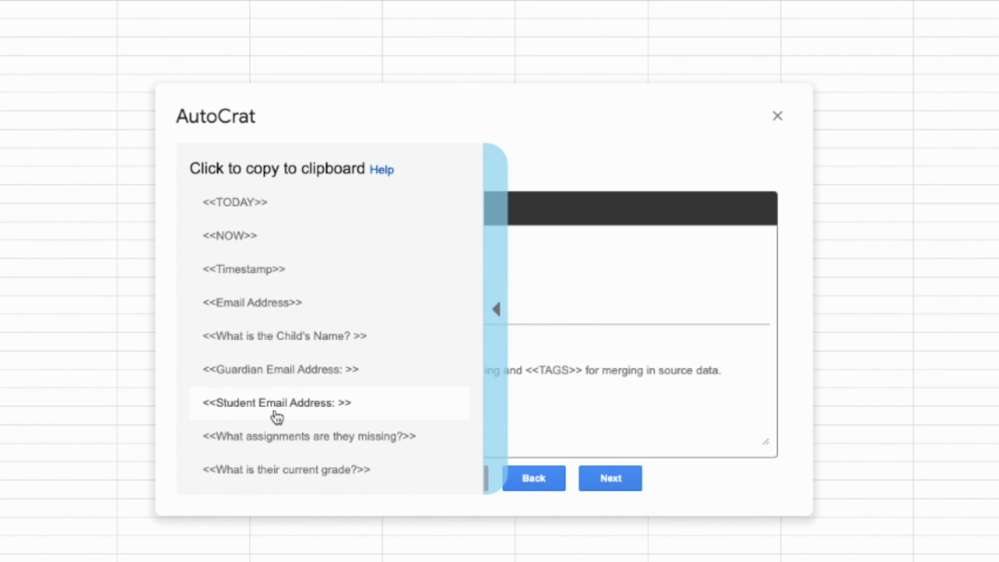
left_click(277, 415)
left_click(303, 266)
right_click(304, 266)
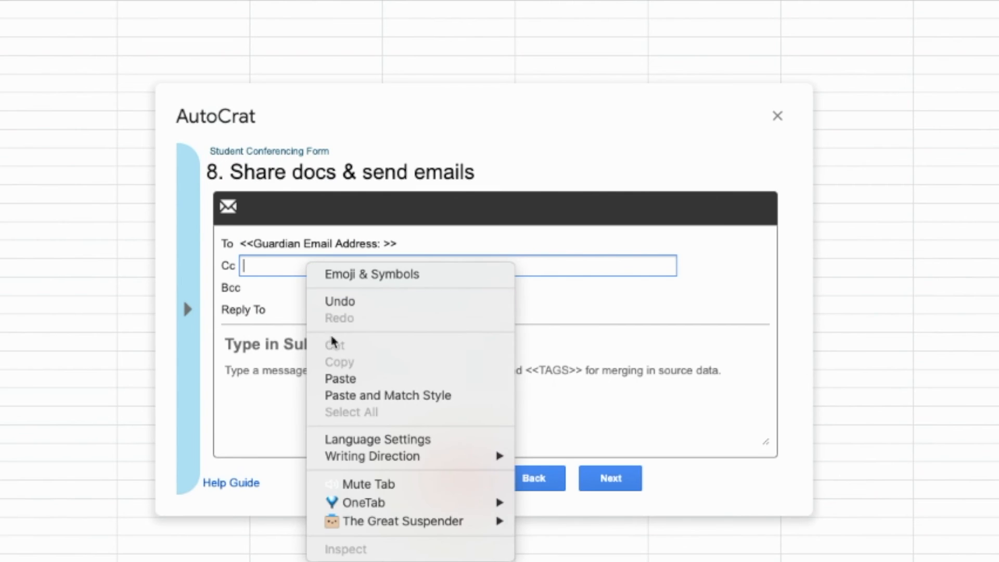
left_click(339, 380)
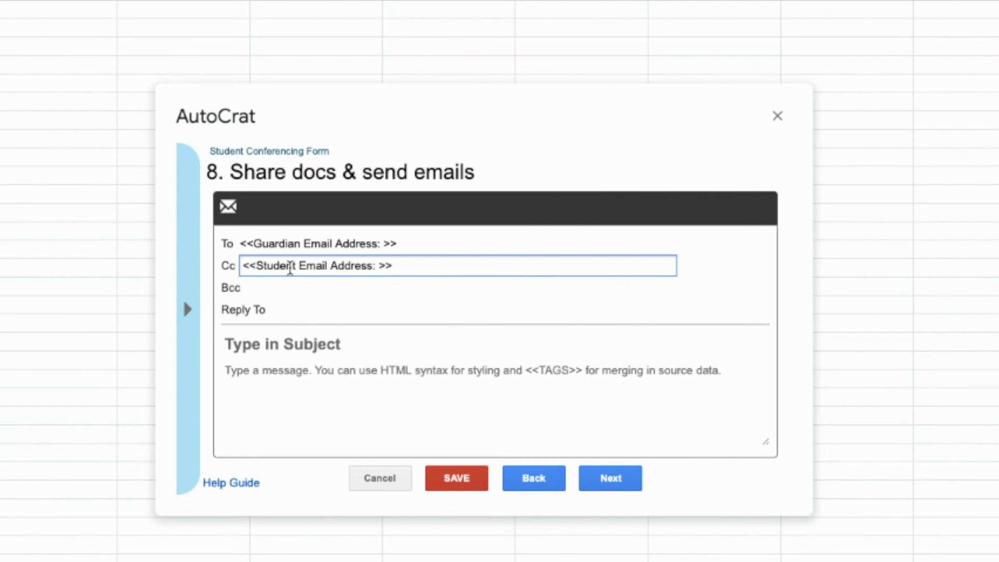
type(",")
left_click(318, 288)
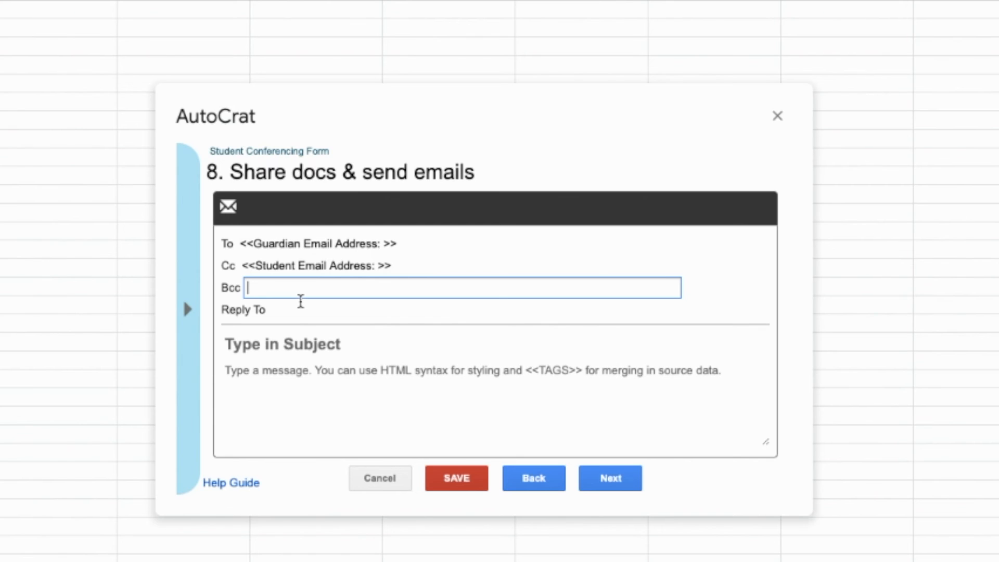
left_click(269, 310)
- Set the e-mail subject to "<<What is the Child's Name? >>'s Feedback from Teacher" using the child's name merge tag
left_click(273, 343)
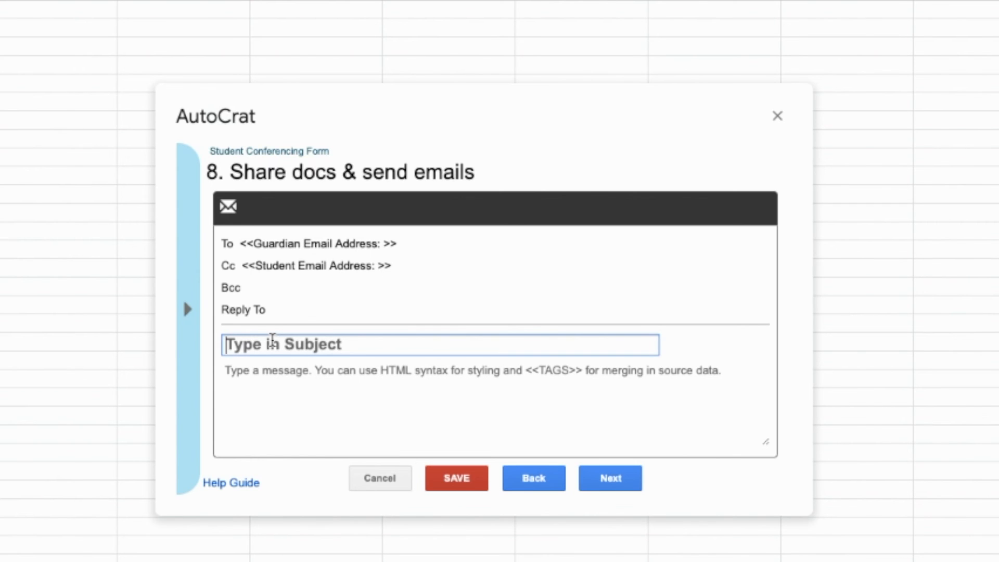
left_click(185, 341)
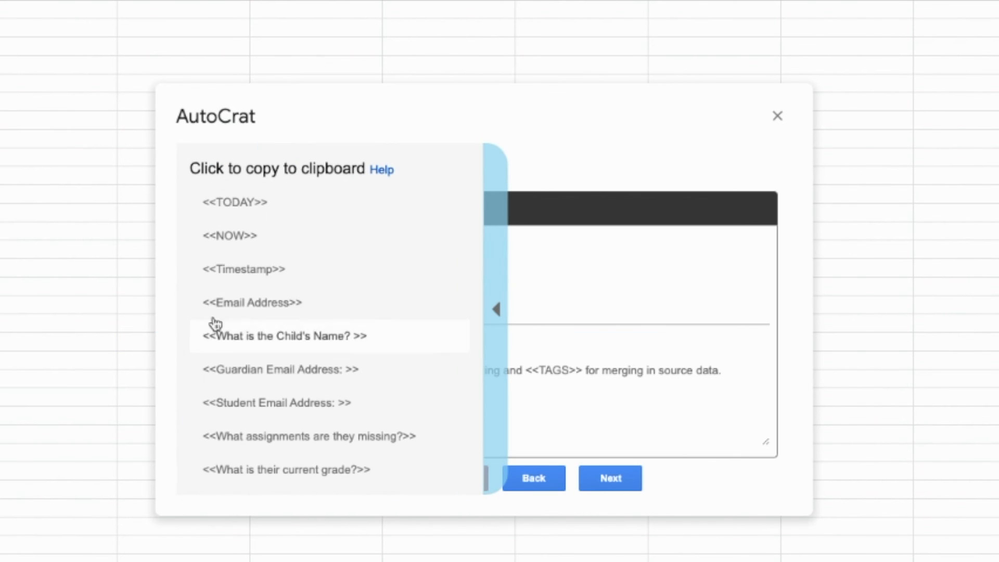
left_click(286, 341)
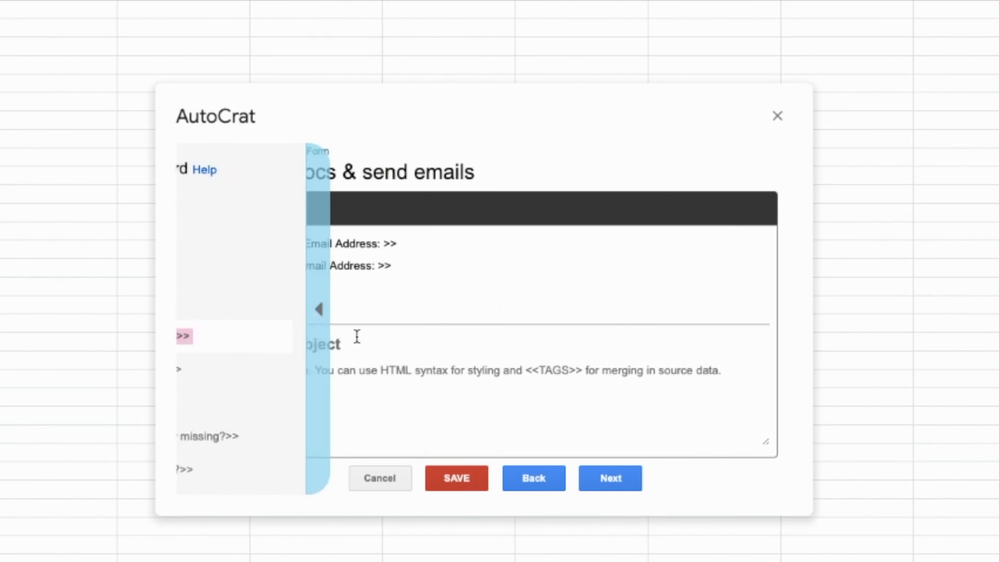
left_click(353, 342)
key("ctrl+v")
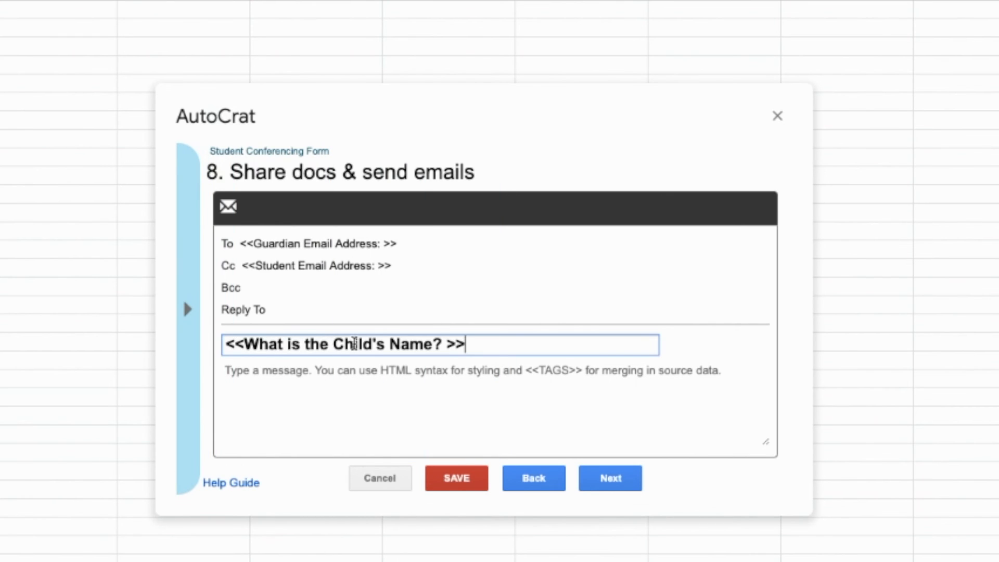
type("'s Feedback from T")
key("BackSpace")
type("Teacher")
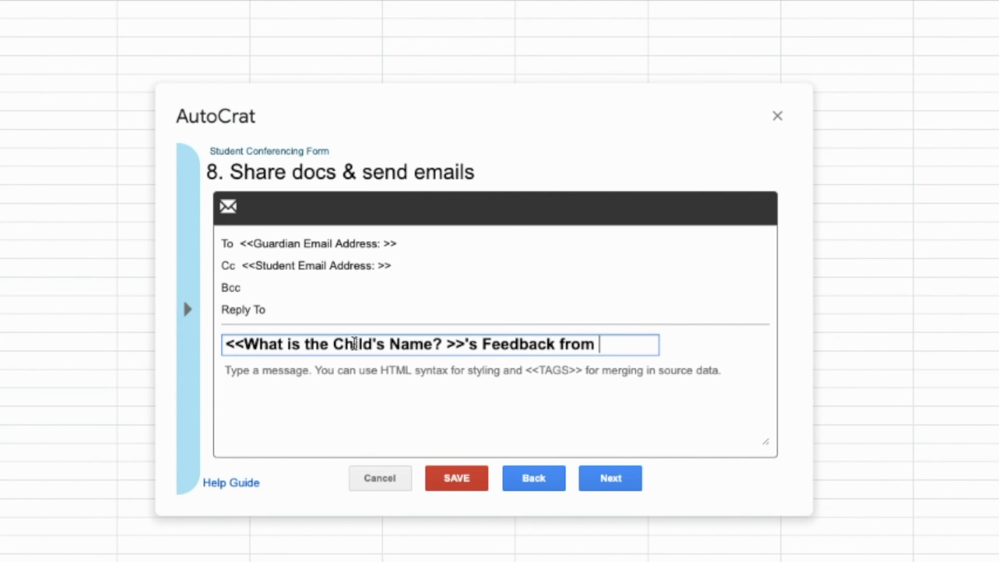
- Fill the e-mail message with the prepared text on the attached student conference notes for <<What is the Child's Name>>'s Science Grade, and proceed to the job triggers
left_click(371, 408)
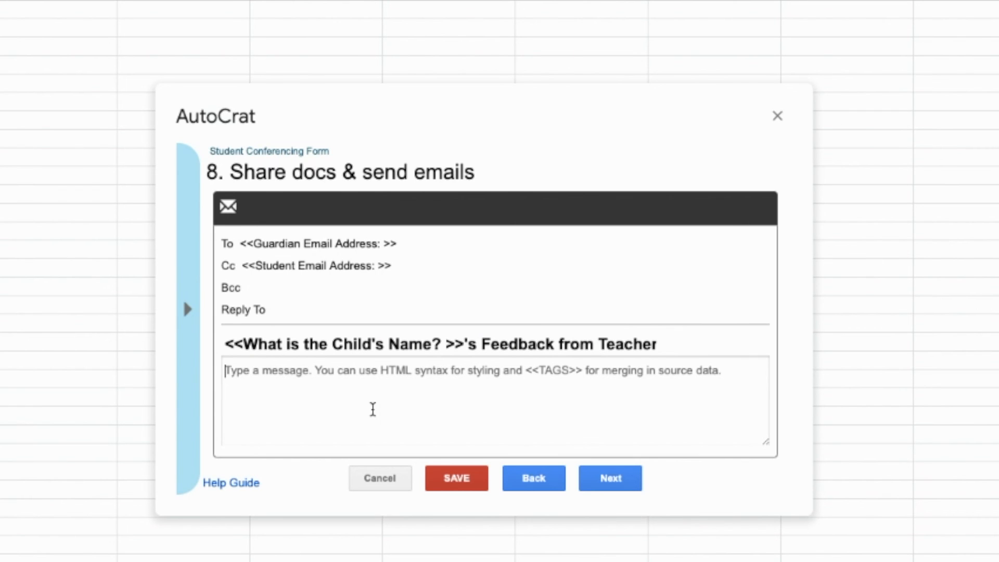
key("ctrl+v")
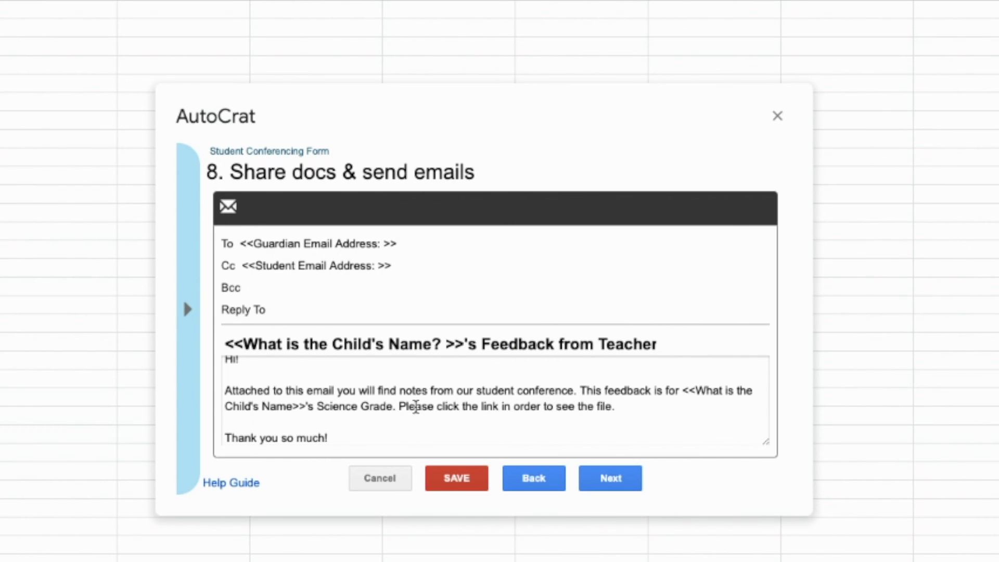
scroll(414, 401, "up", 1)
scroll(393, 398, "down", 2)
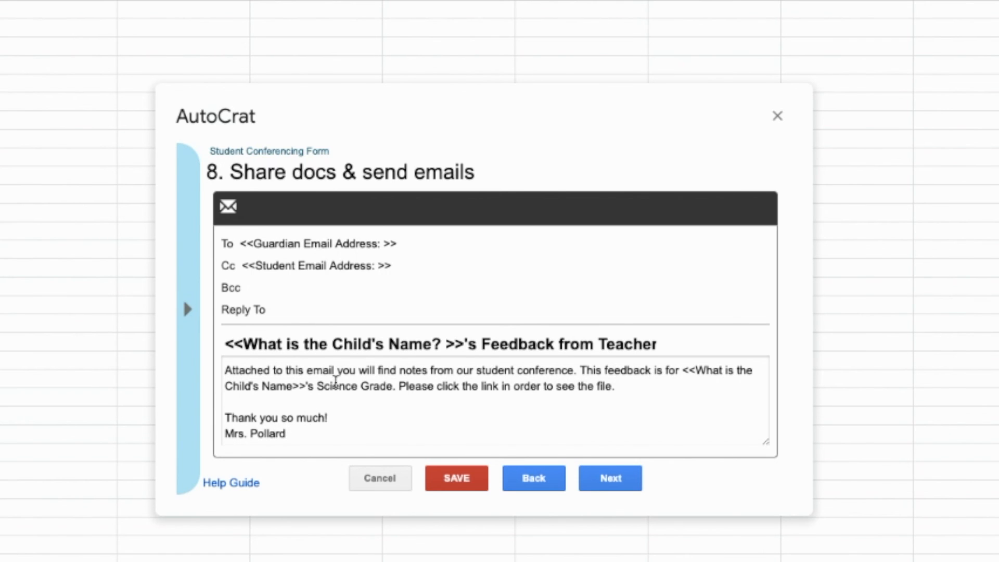
left_click(318, 384)
left_click_drag(322, 384, 388, 382)
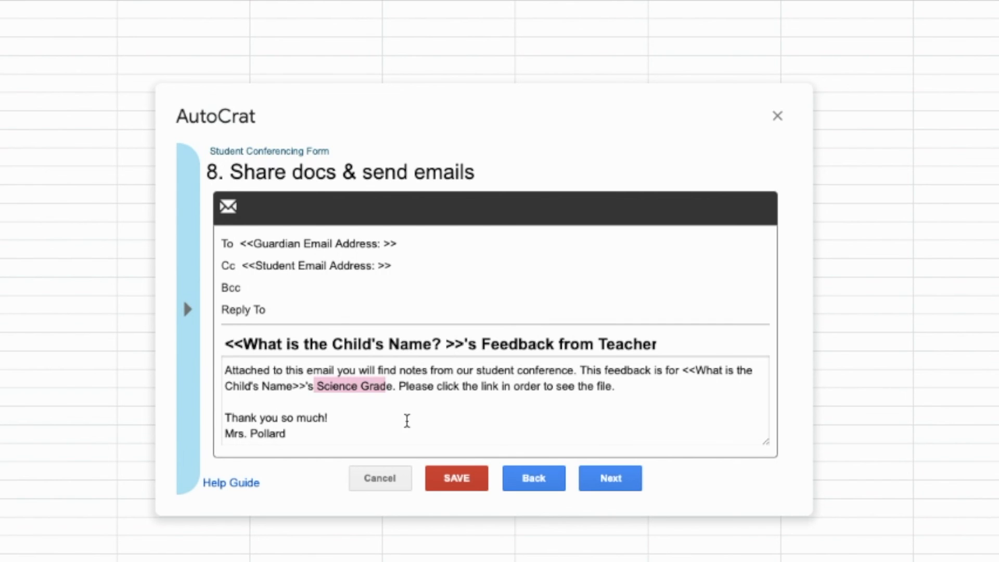
left_click(474, 407)
scroll(474, 407, "down", 1)
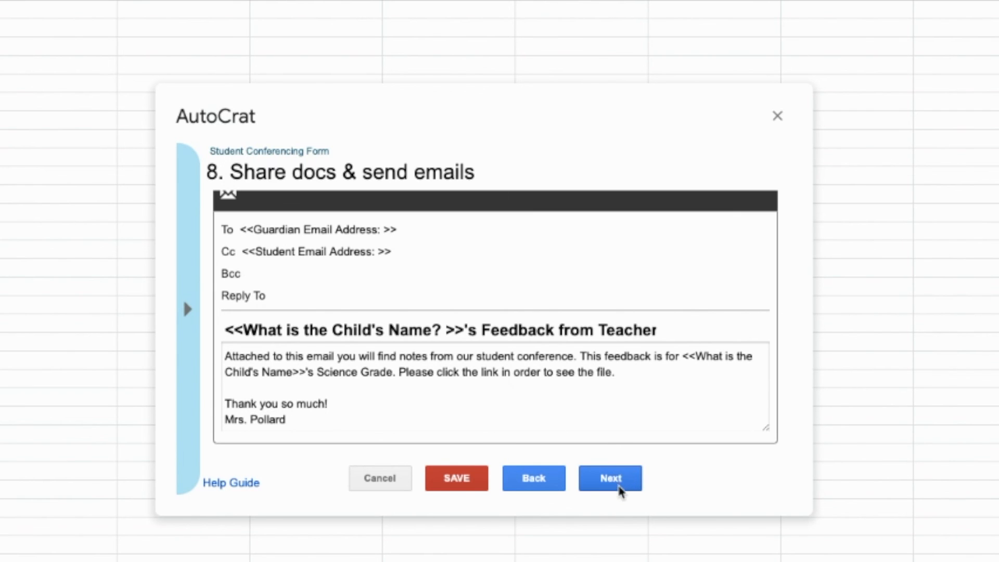
left_click(611, 478)
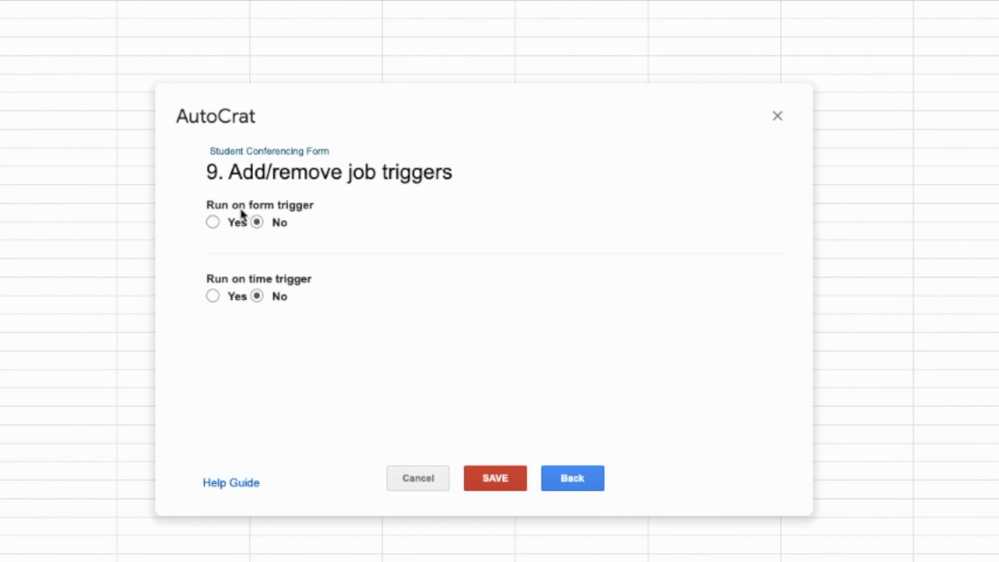
- Enable the run on form trigger for the job, then save the job and return to the responses sheet
left_click(213, 223)
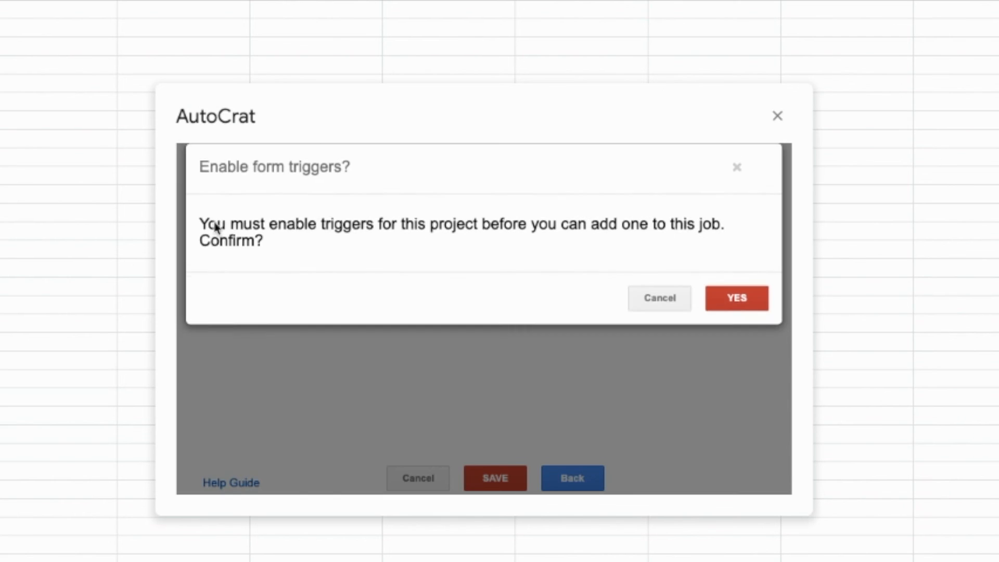
left_click(710, 312)
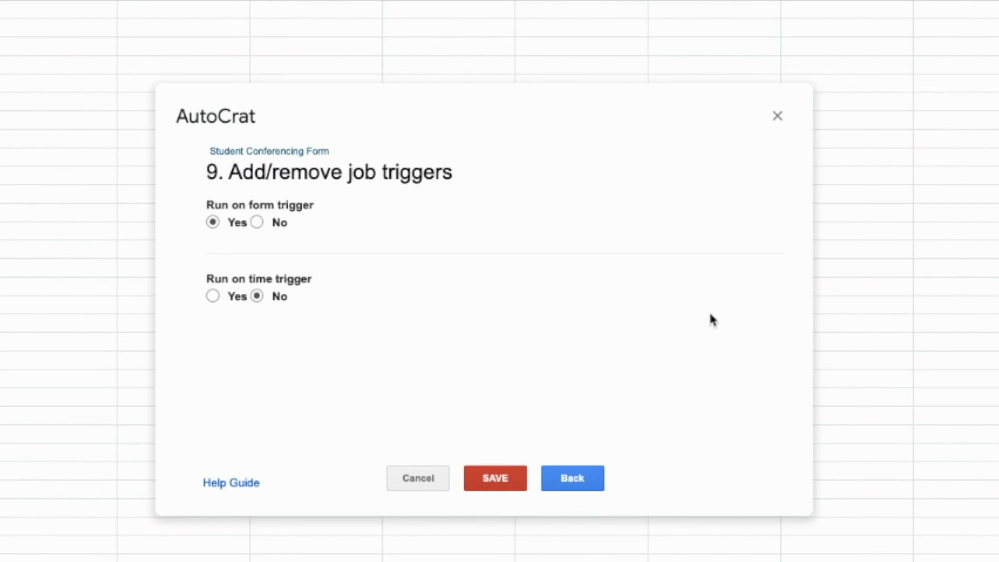
left_click(501, 475)
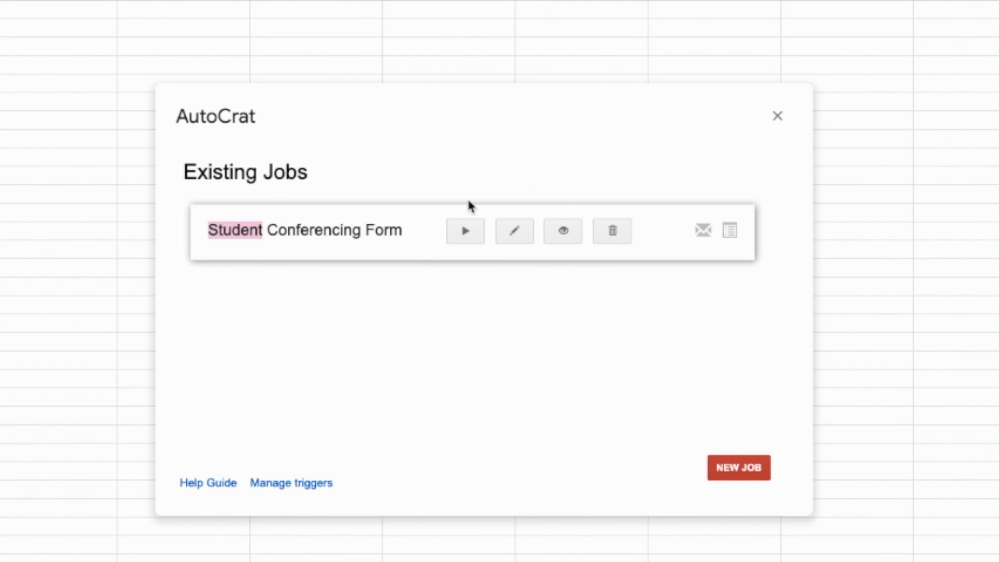
left_click(778, 117)
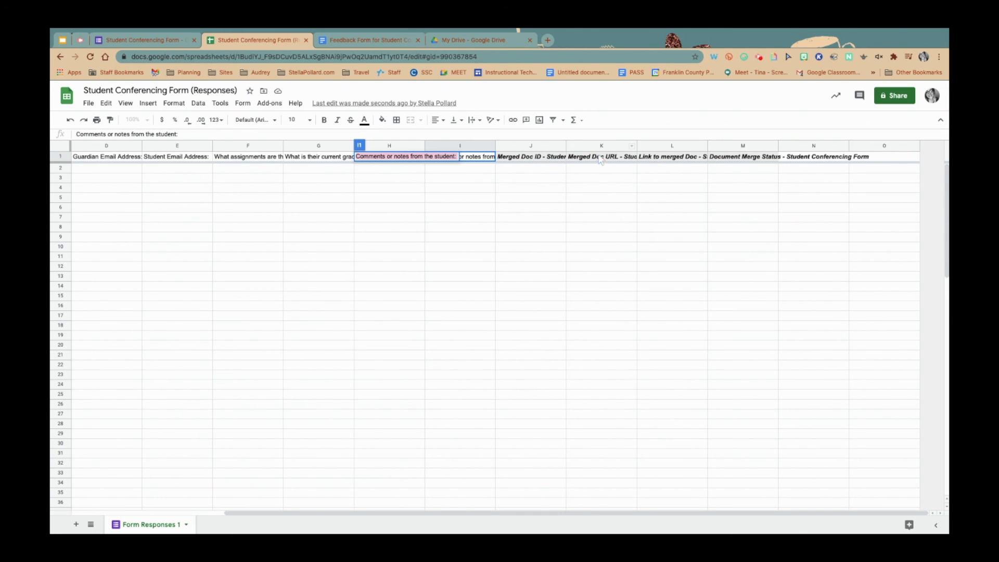
left_click(288, 229)
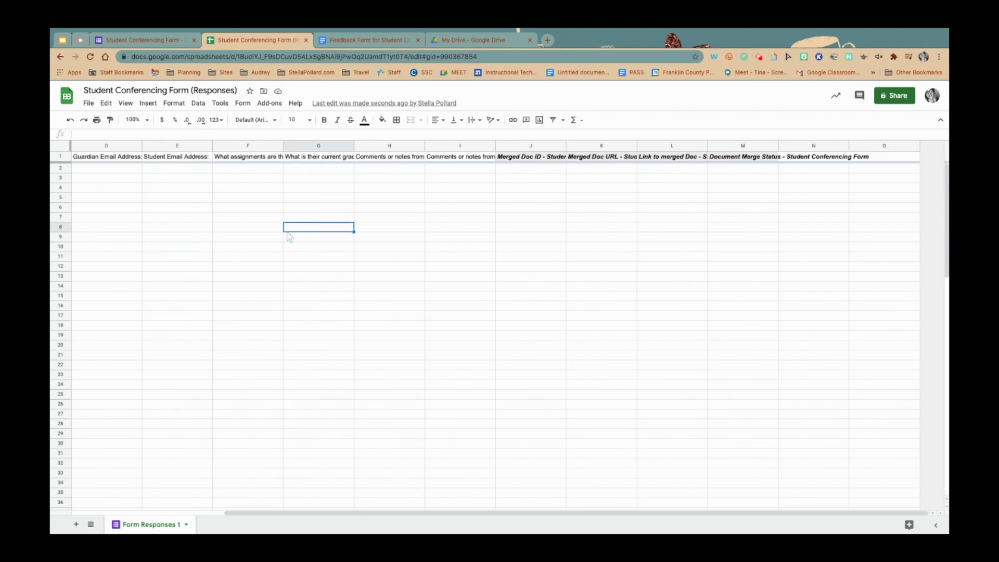
- Reopen the saved Student Conferencing Form job in AutoCrat, review its name, template and data mapping, and close it without making changes
left_click(270, 103)
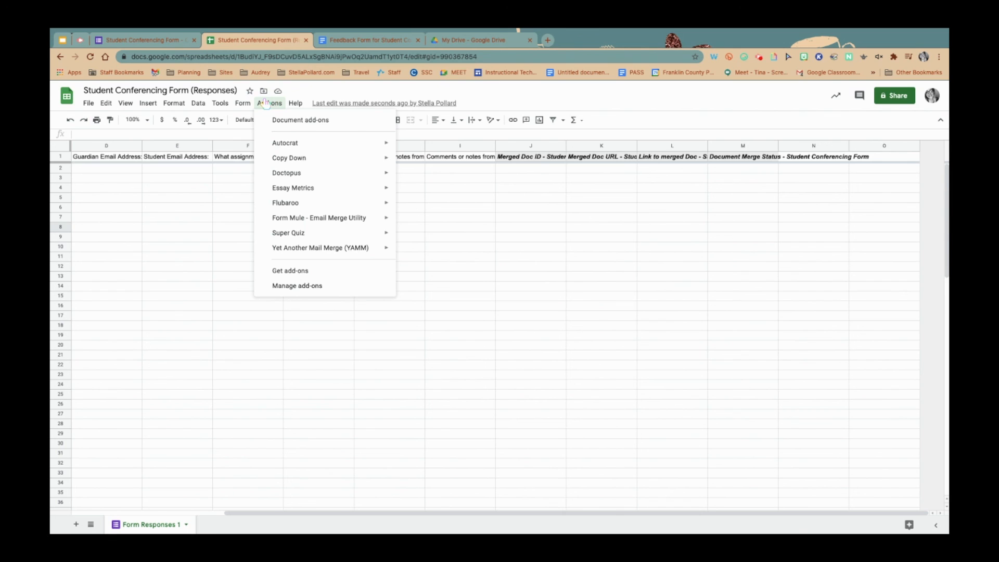
mouse_move(290, 147)
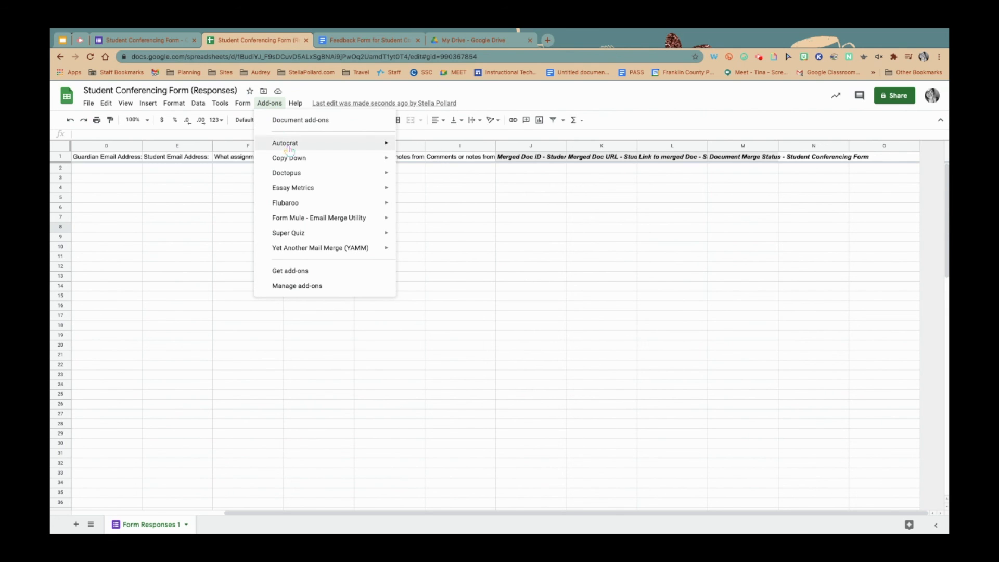
left_click(421, 146)
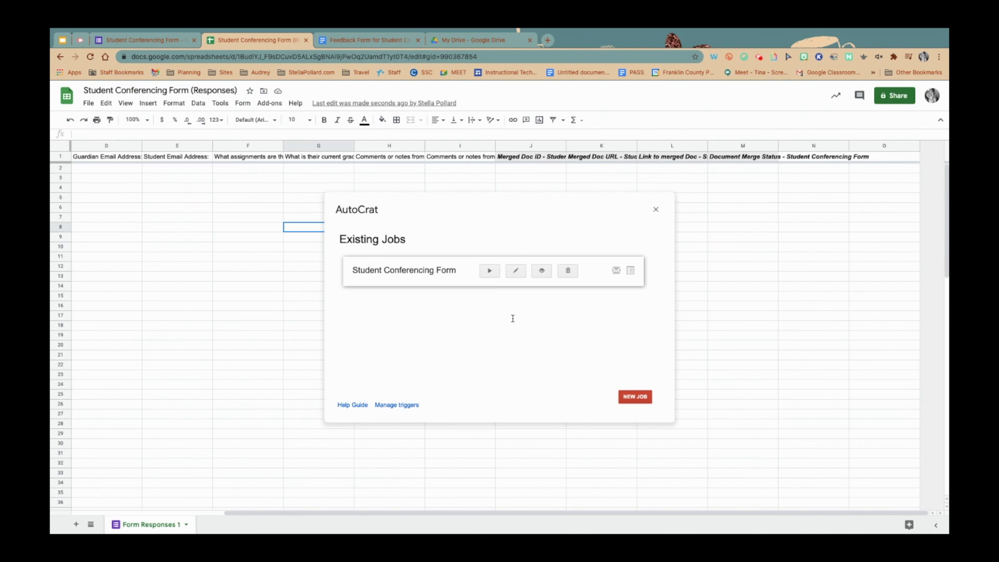
left_click(517, 273)
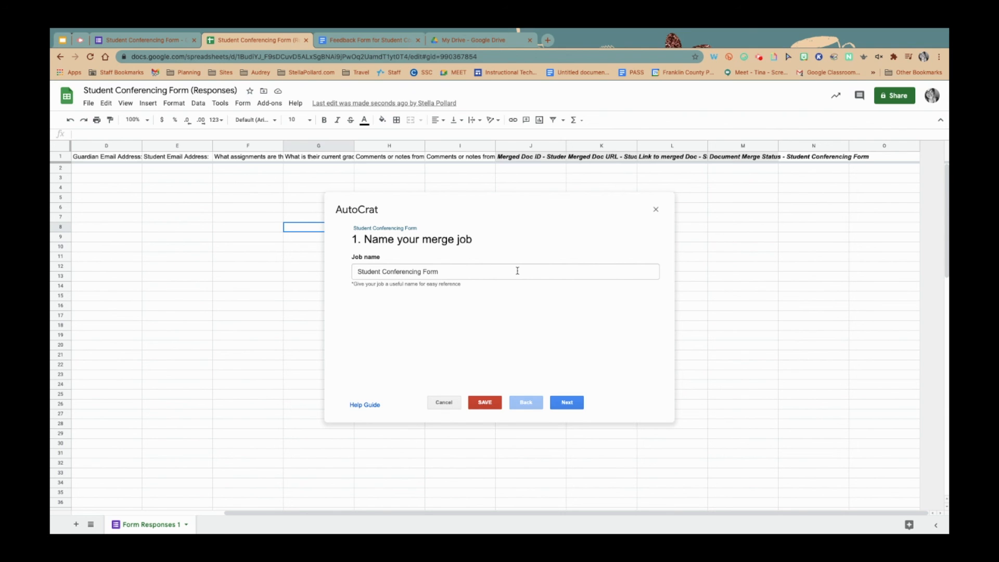
left_click(567, 403)
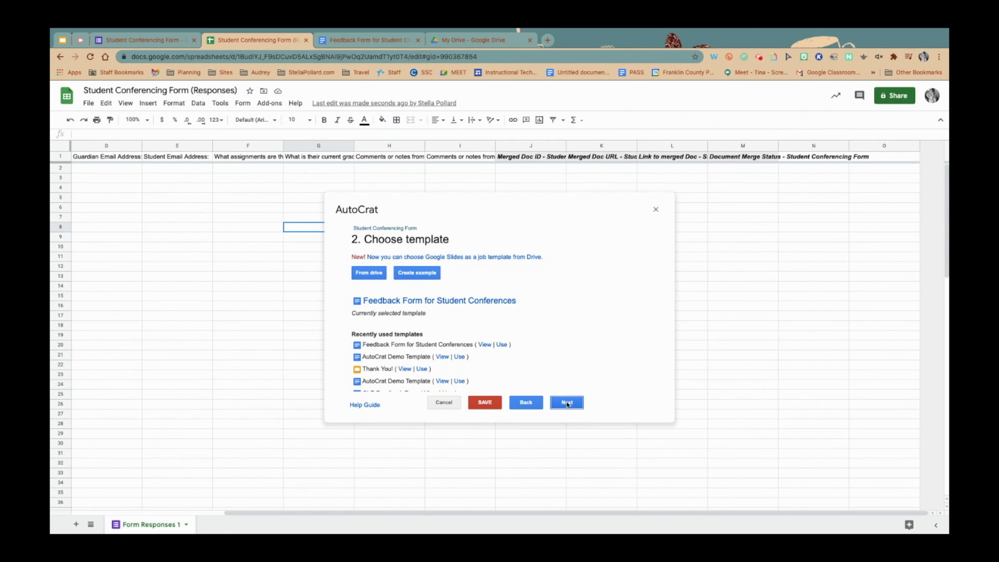
left_click(567, 403)
scroll(605, 293, "down", 3)
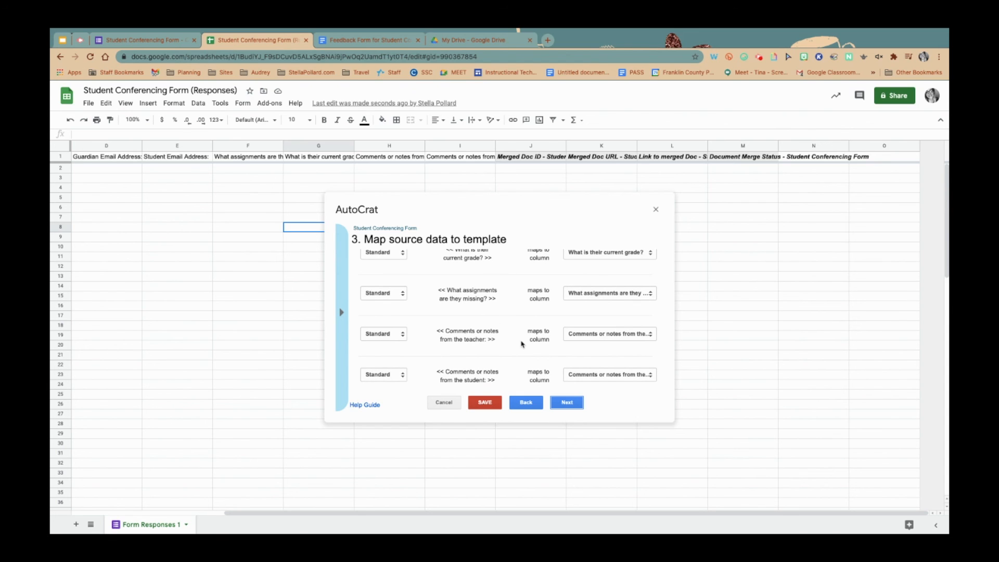
left_click(657, 210)
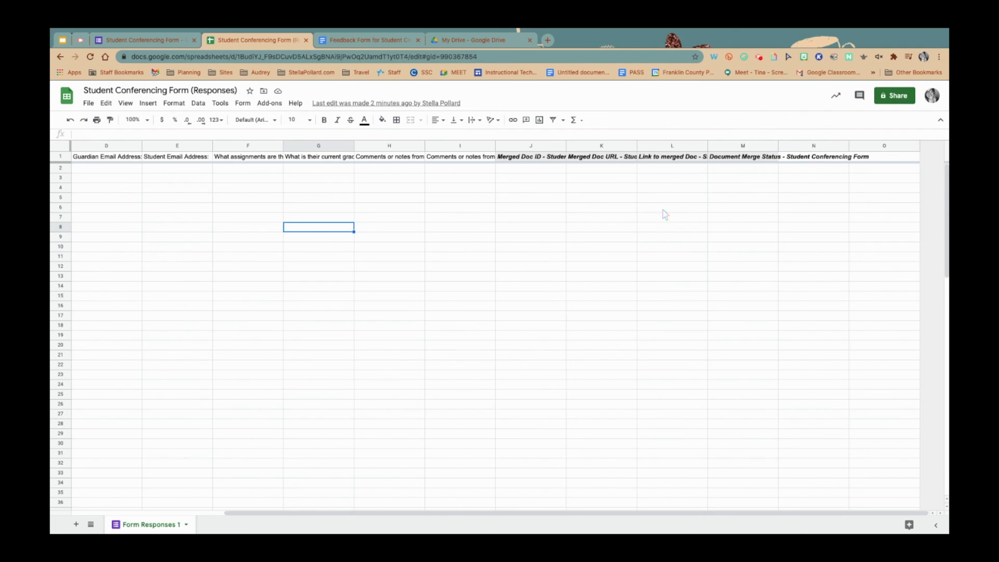